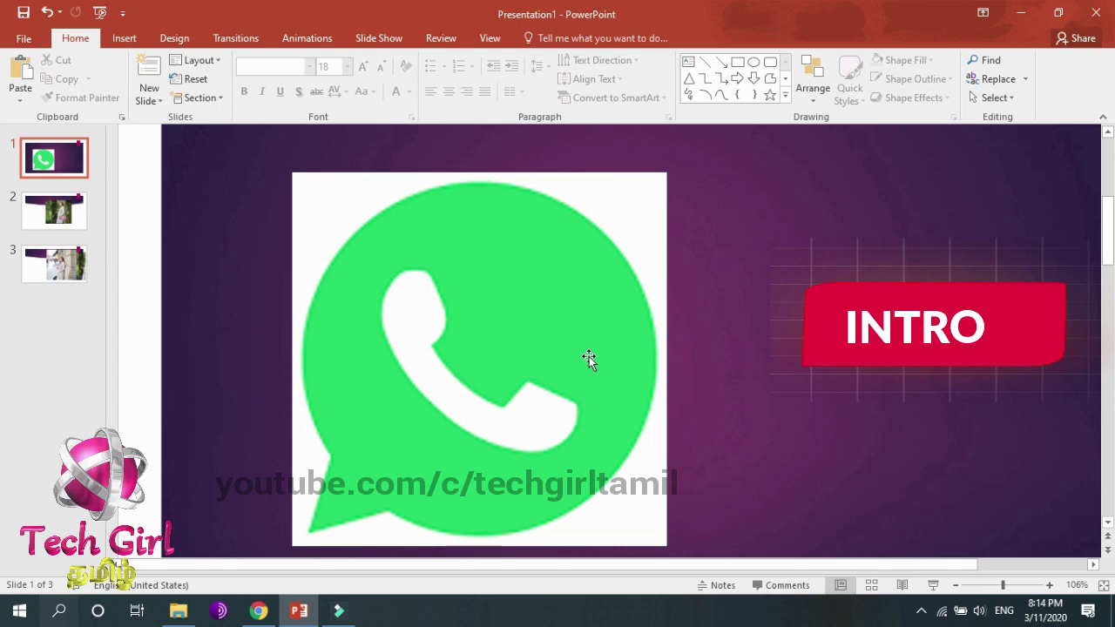
# Step: Paste the transparent smartphone picture onto the purple slide beside the INTRO banner
pyautogui.hotkey('ctrl', 'v')
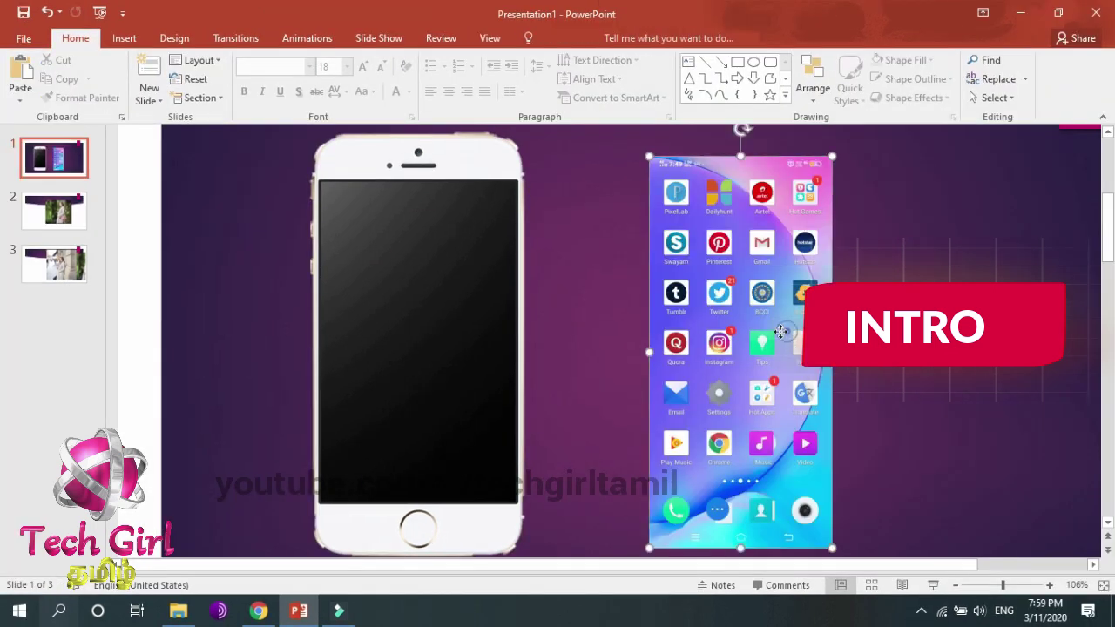
# Step: Move the pasted phone picture beside the phone
pyautogui.moveTo(786, 337); pyautogui.dragTo(669, 339)
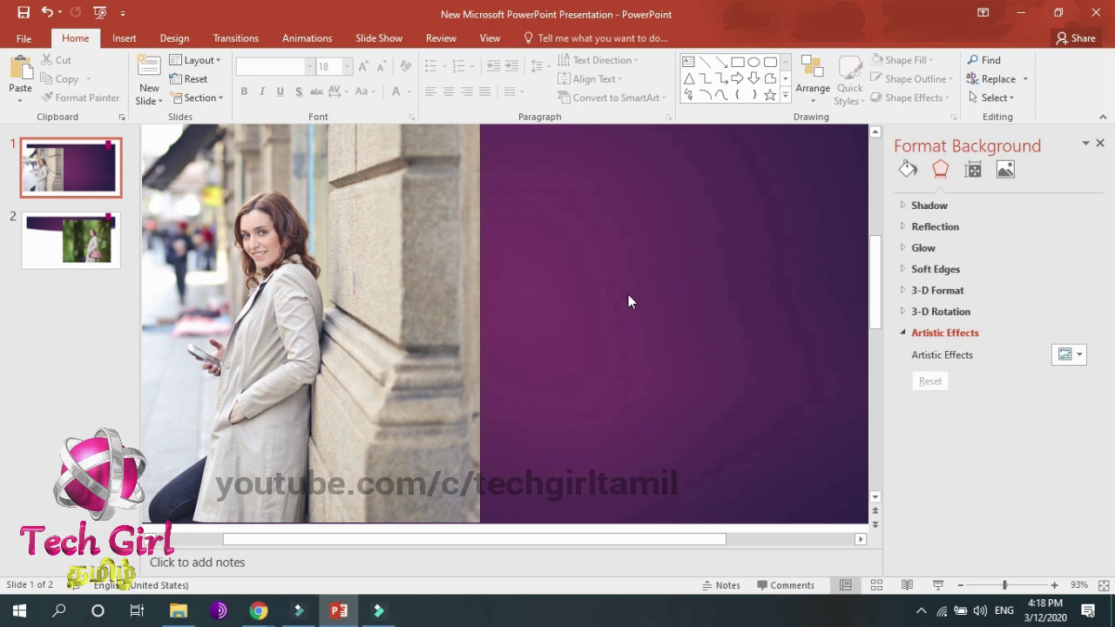
# Step: Paste the street photo of the woman onto the new purple slide
pyautogui.hotkey('ctrl', 'v')
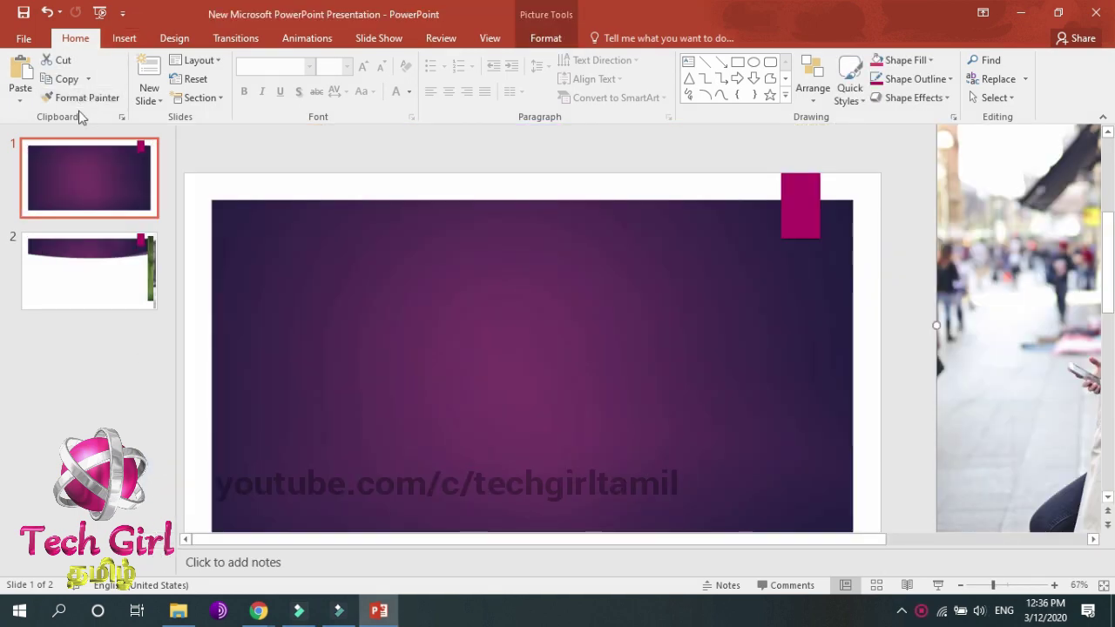
# Step: Crop the woman's street photo to a narrow portrait strip on the slide's left side
pyautogui.click(124, 38)
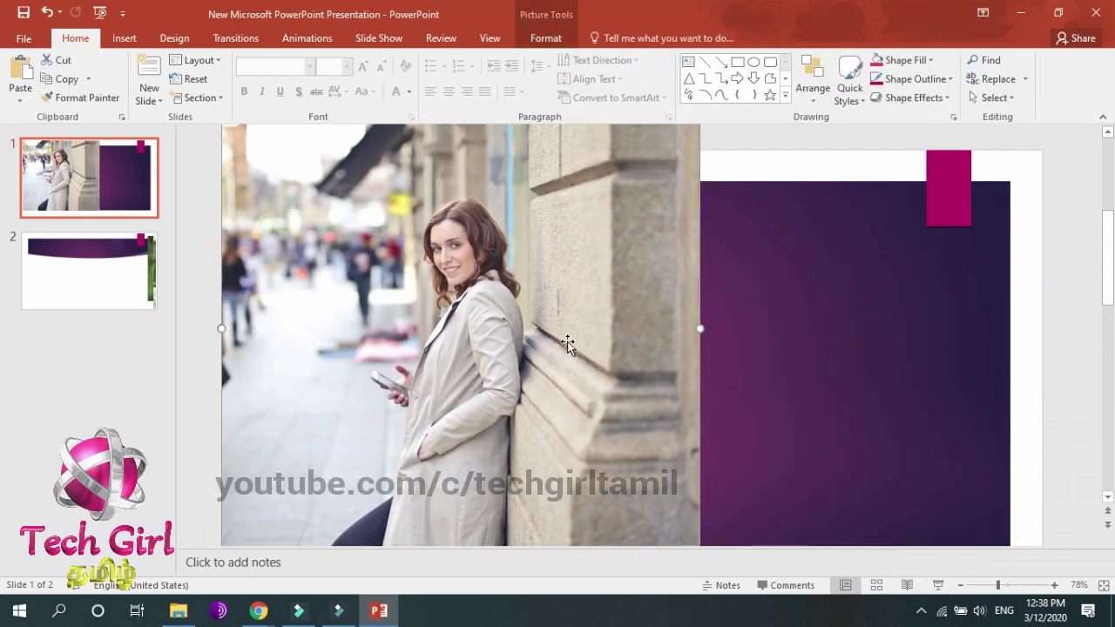
pyautogui.doubleClick(567, 342)
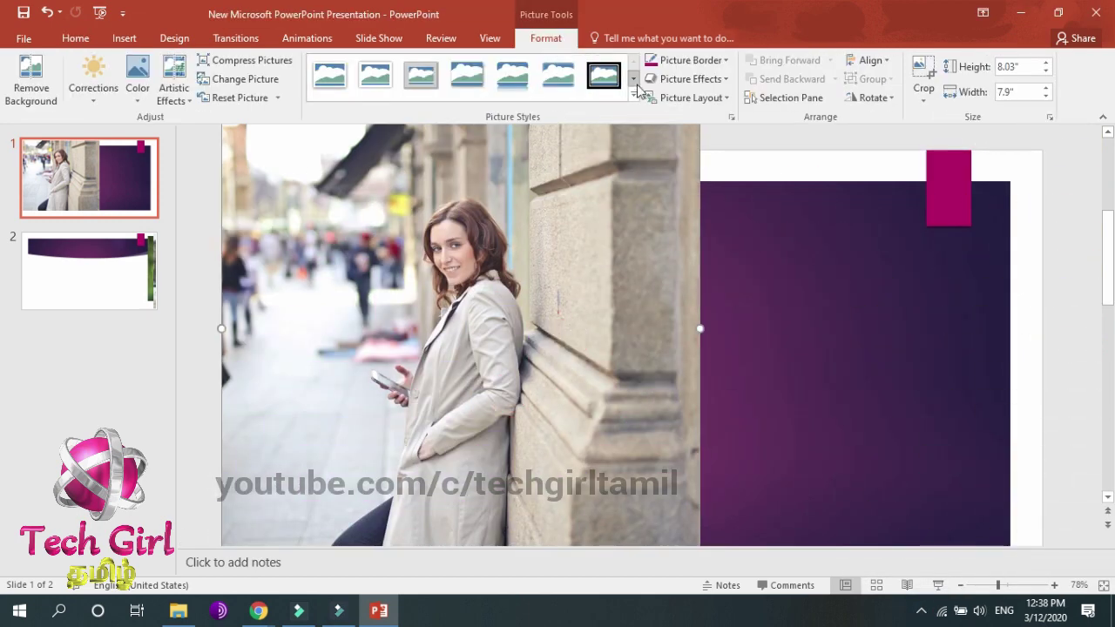
pyautogui.click(922, 98)
pyautogui.click(925, 117)
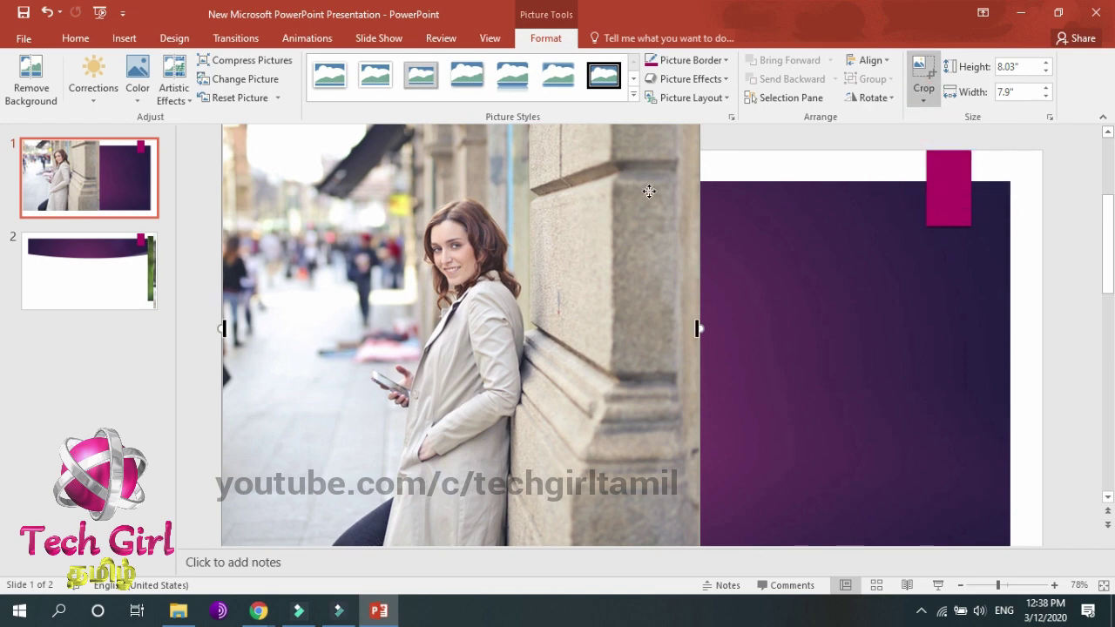
pyautogui.scroll(1, 665, 244)
pyautogui.moveTo(696, 128)
pyautogui.mouseDown()
pyautogui.moveTo(647, 204)
pyautogui.moveTo(560, 230)
pyautogui.mouseUp()
pyautogui.press('Escape')
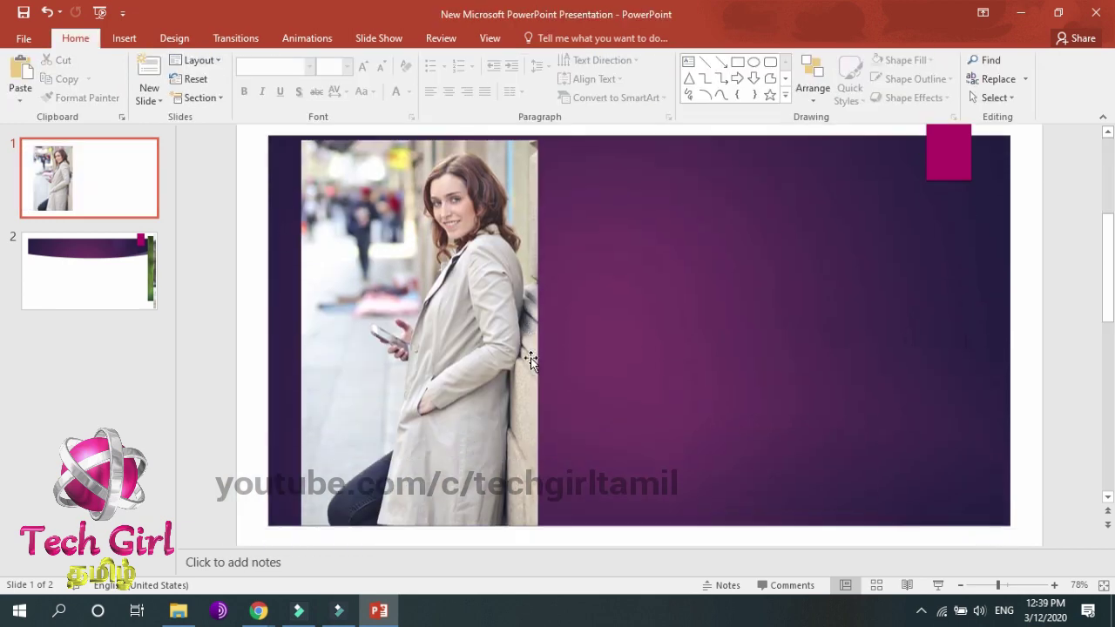
pyautogui.click(589, 352)
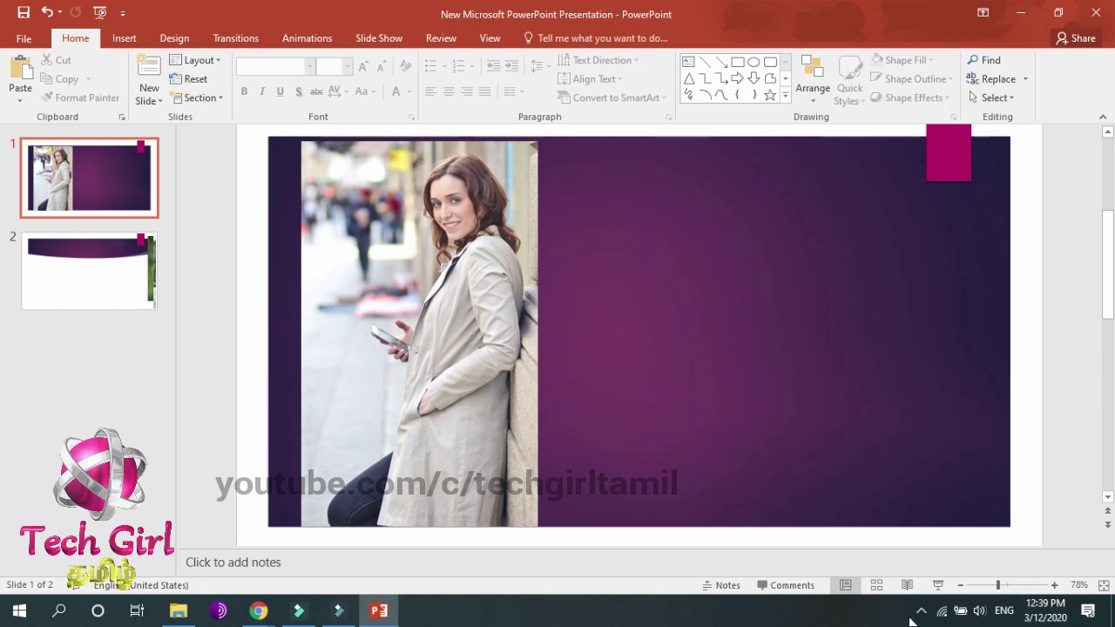
# Step: Start Remove Background on the woman's photo and stretch the kept area over her hair, feet and right side
pyautogui.click(484, 321)
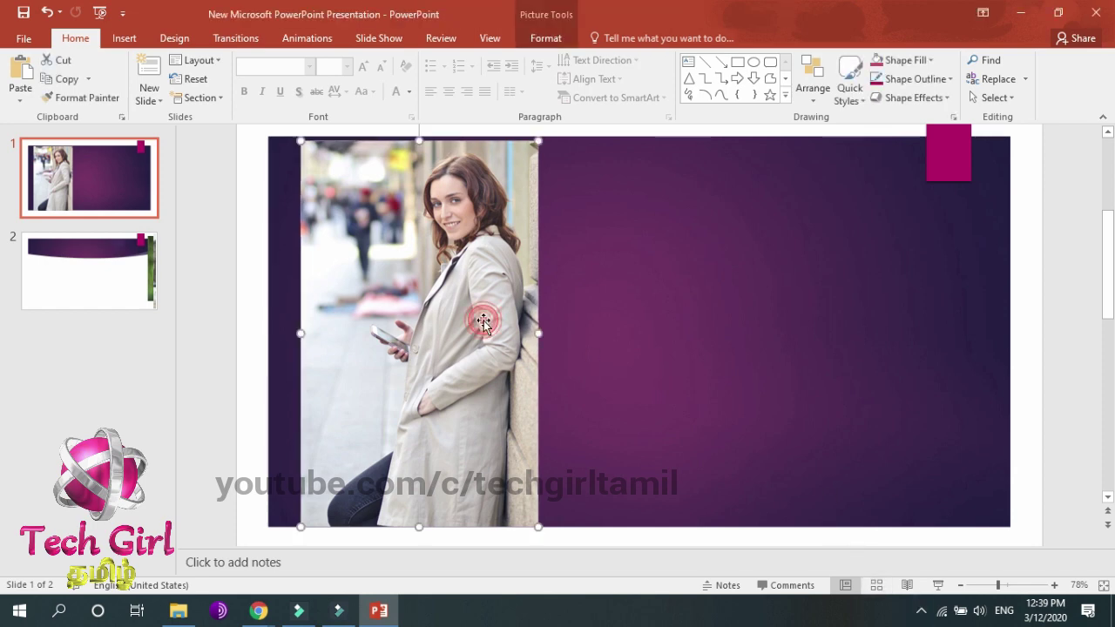
pyautogui.doubleClick(484, 323)
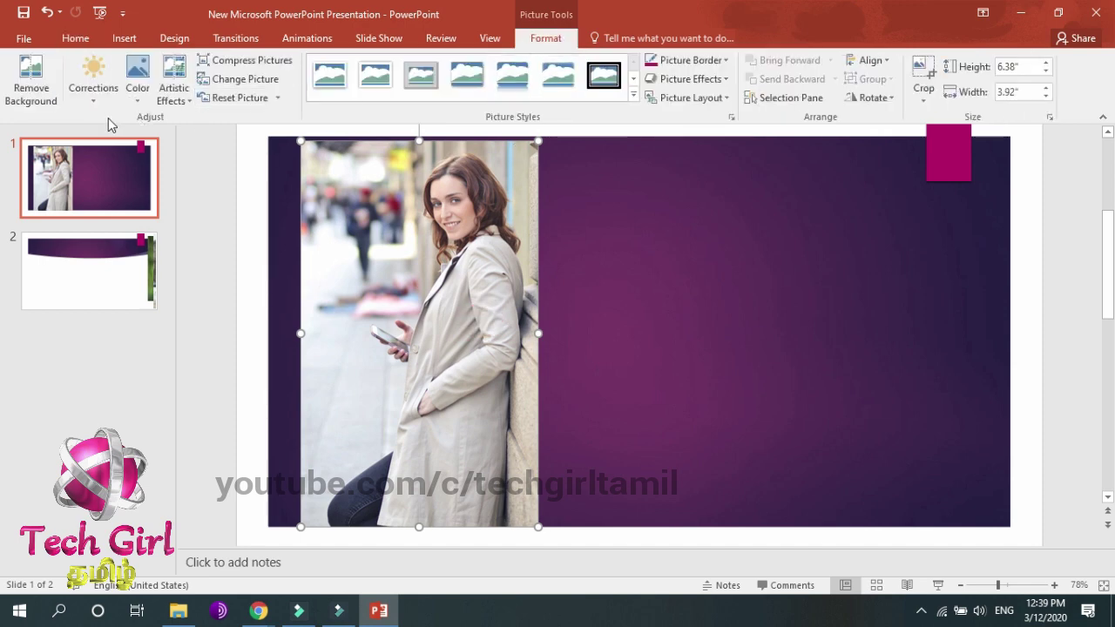
pyautogui.click(50, 88)
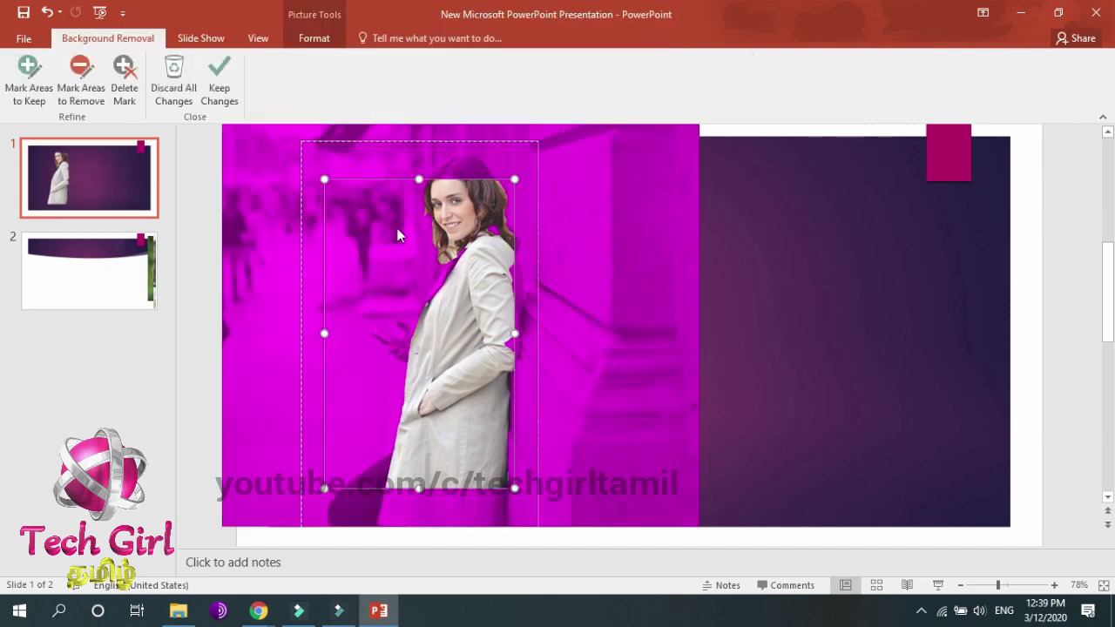
pyautogui.moveTo(413, 493); pyautogui.dragTo(421, 527)
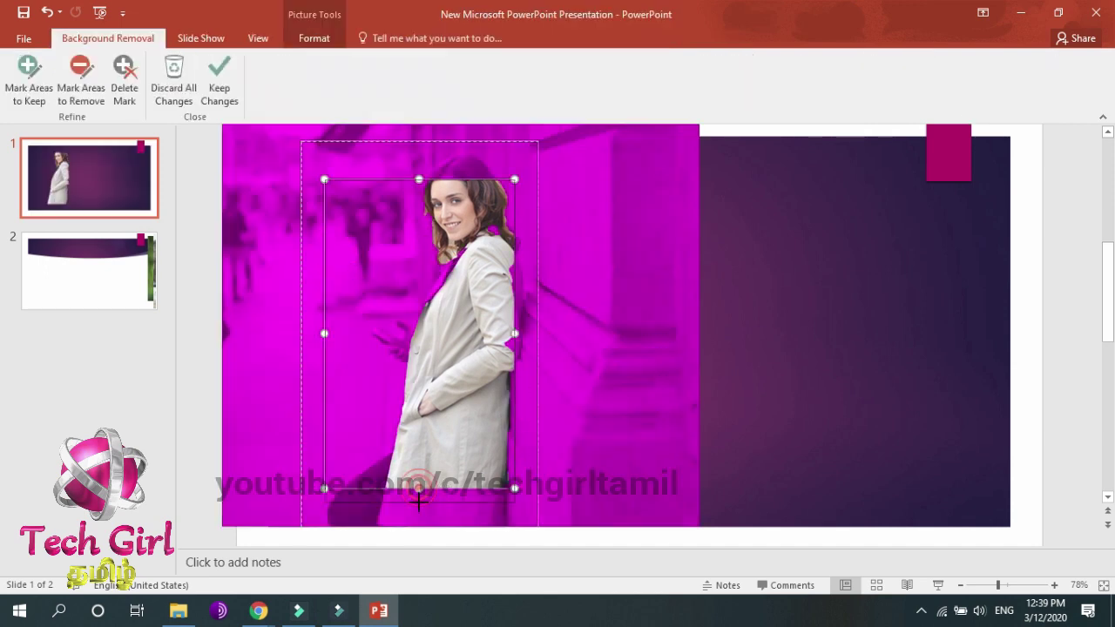
pyautogui.moveTo(419, 179); pyautogui.dragTo(419, 145)
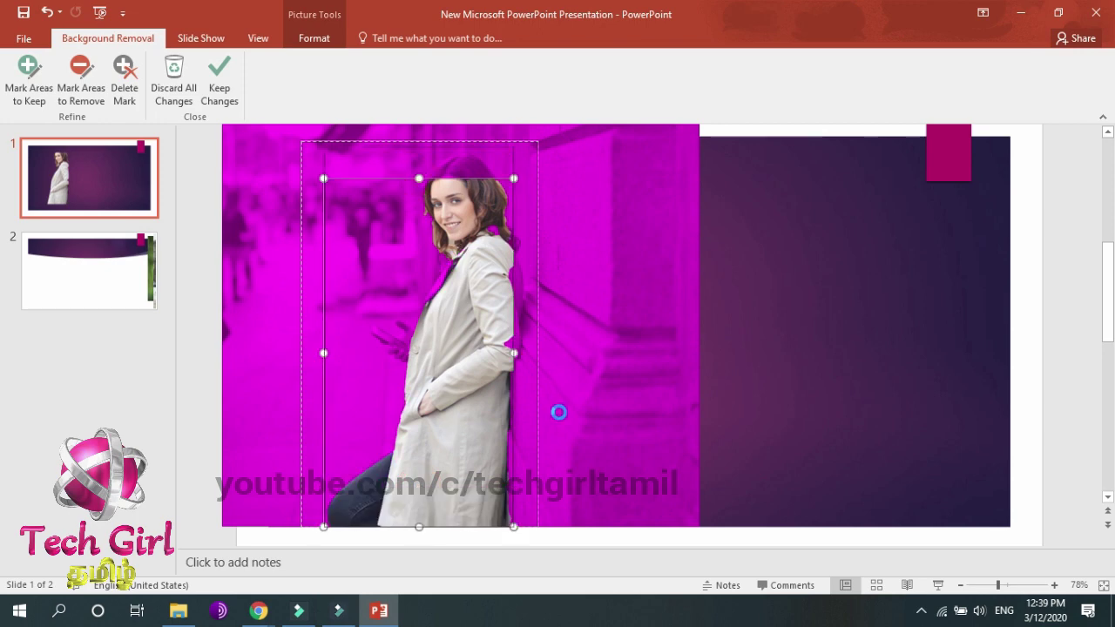
pyautogui.moveTo(515, 354); pyautogui.dragTo(530, 354)
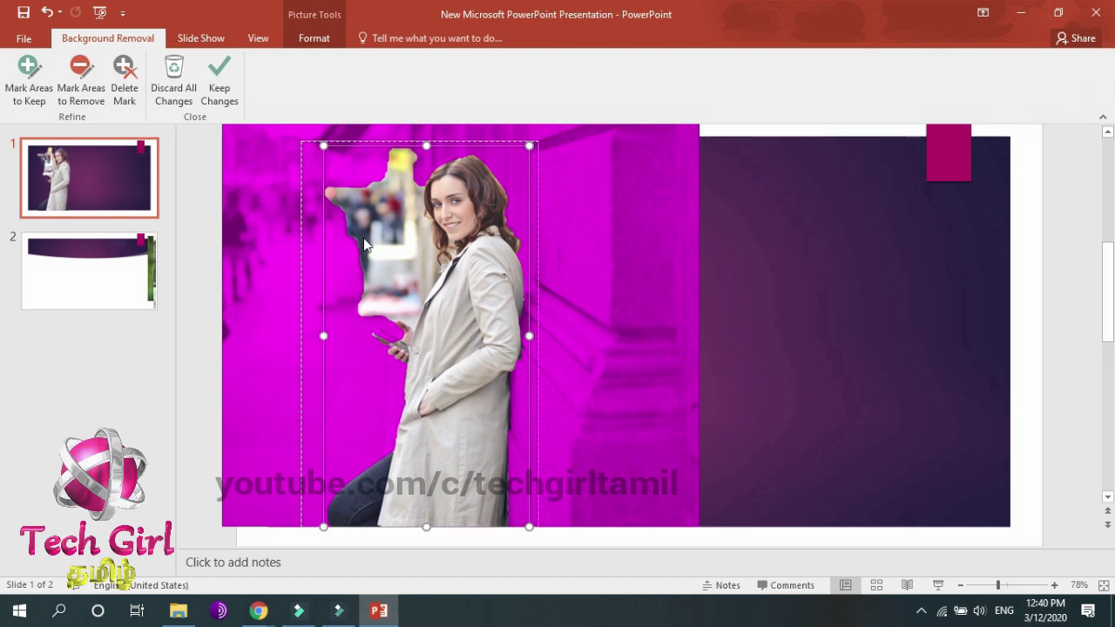
# Step: Mark the light patch and street strip beside her head for removal
pyautogui.click(80, 79)
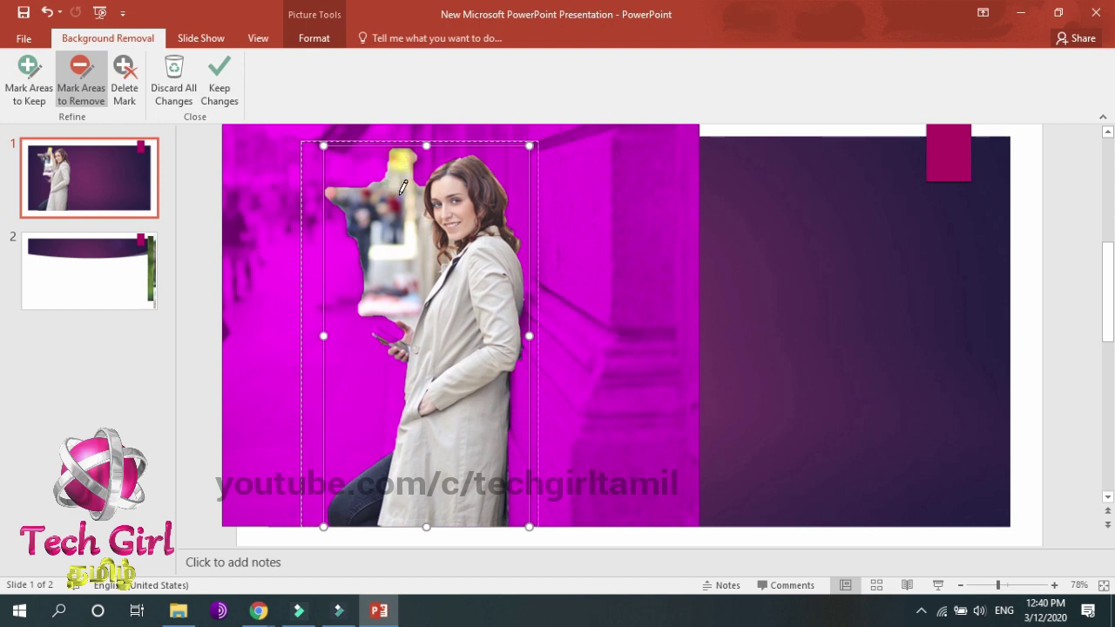
pyautogui.click(401, 189)
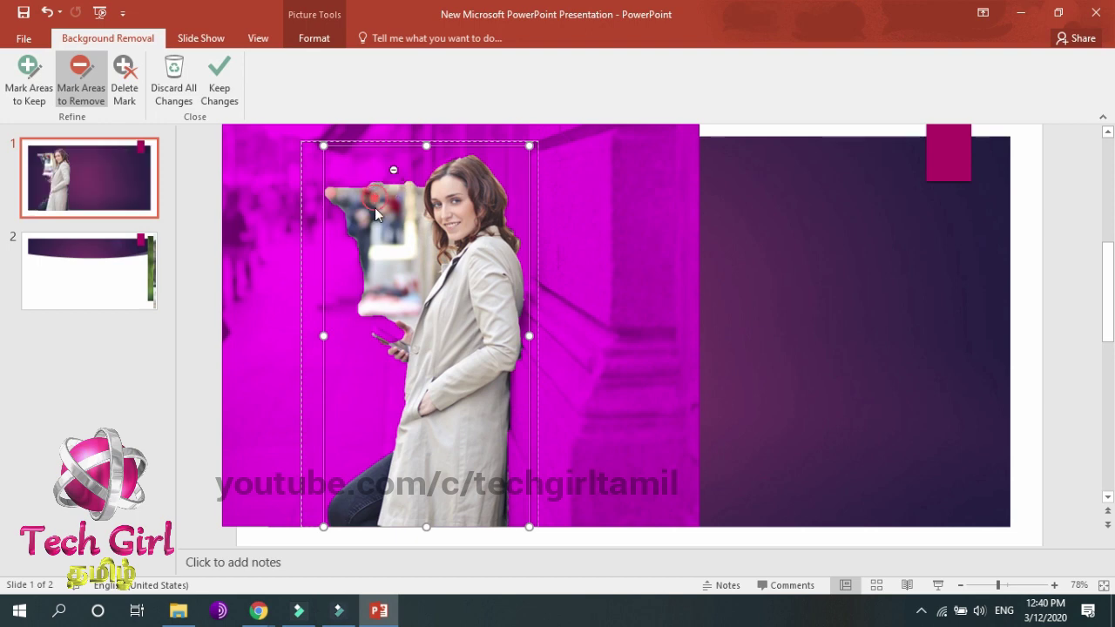
pyautogui.moveTo(375, 207); pyautogui.dragTo(390, 299)
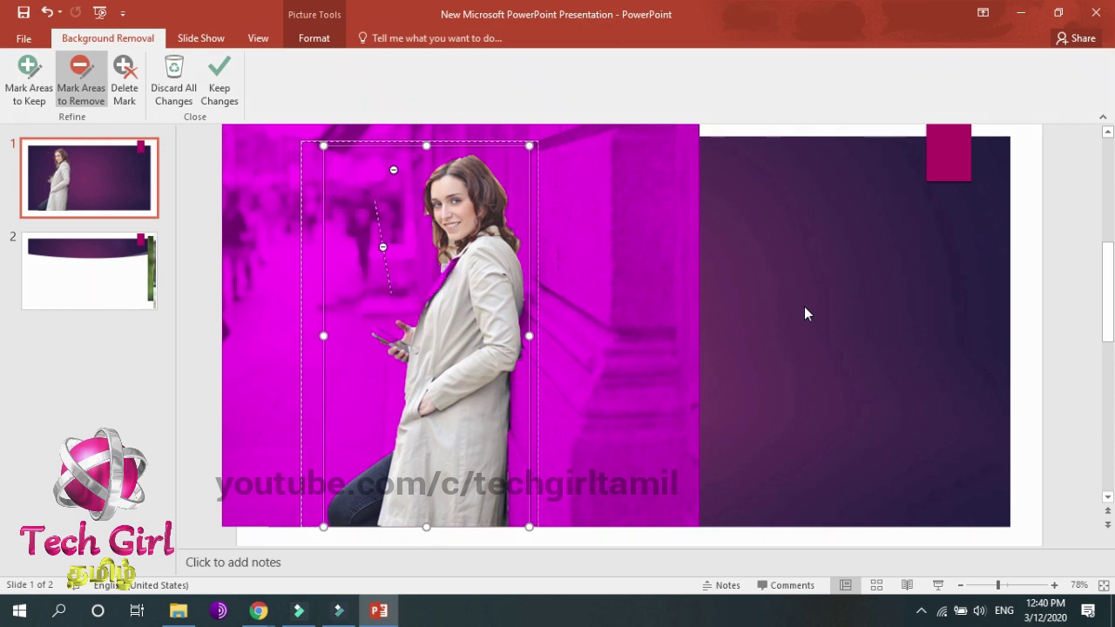
pyautogui.click(29, 80)
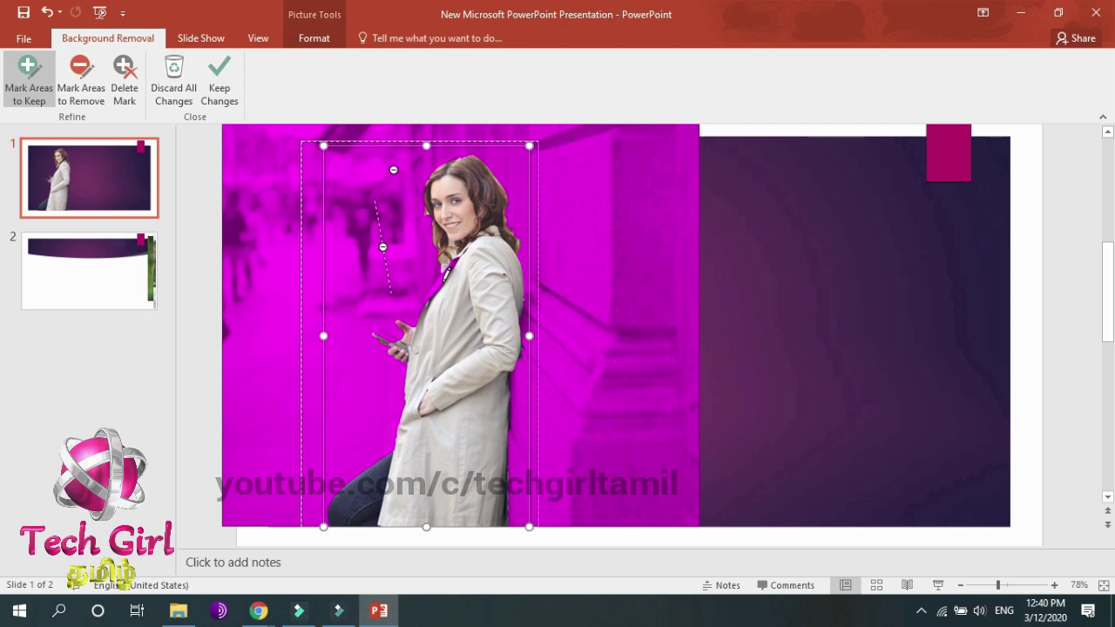
# Step: Mark the woman's coat collar, phone and hand as areas to keep
pyautogui.click(25, 87)
pyautogui.moveTo(449, 279)
pyautogui.mouseDown()
pyautogui.moveTo(444, 270)
pyautogui.moveTo(443, 294)
pyautogui.mouseUp()
pyautogui.keyDown('ctrl'); pyautogui.scroll(10, 457, 266); pyautogui.keyUp('ctrl')
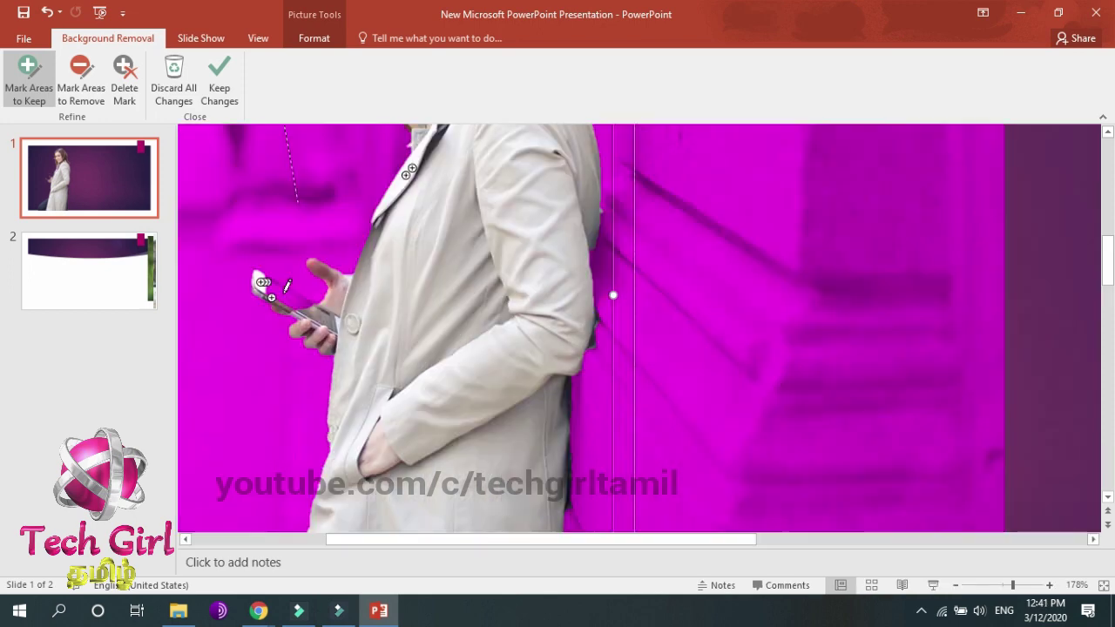
pyautogui.click(270, 294)
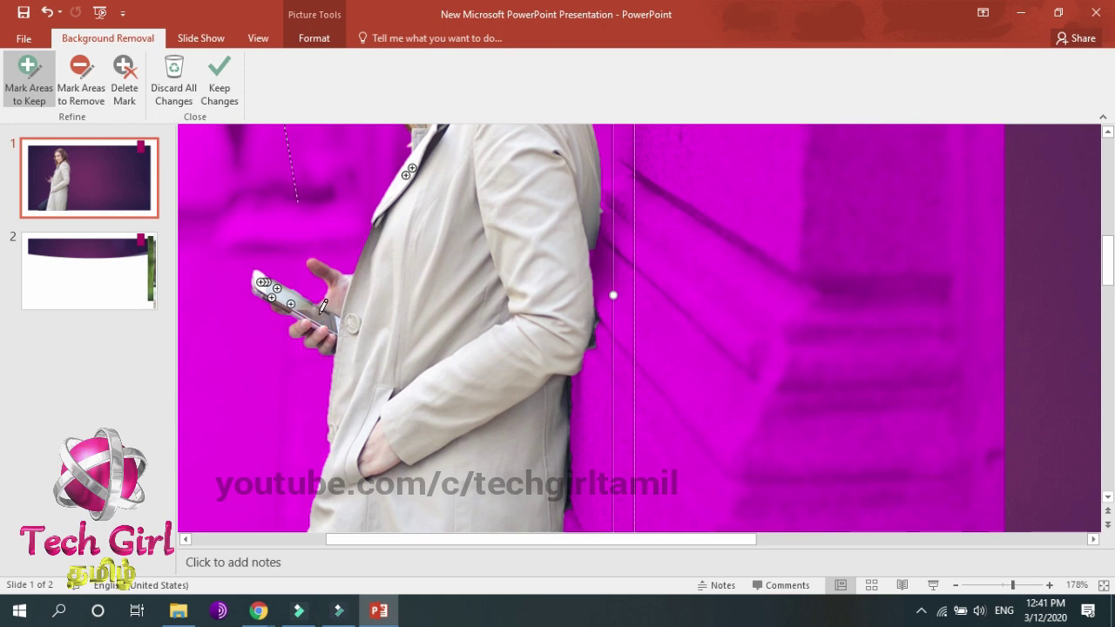
pyautogui.scroll(-3, 489, 360)
# Step: Mark the strip along her coat edge for removal while keeping the lower coat
pyautogui.press('r')
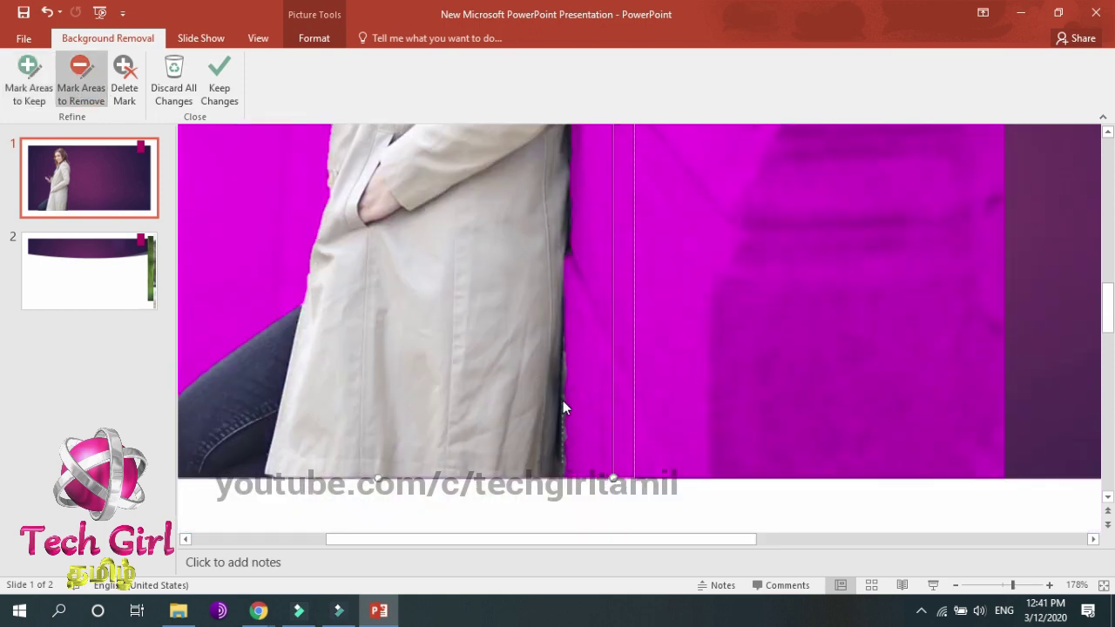
pyautogui.moveTo(565, 403); pyautogui.dragTo(563, 360)
pyautogui.scroll(2, 583, 304)
pyautogui.press('k')
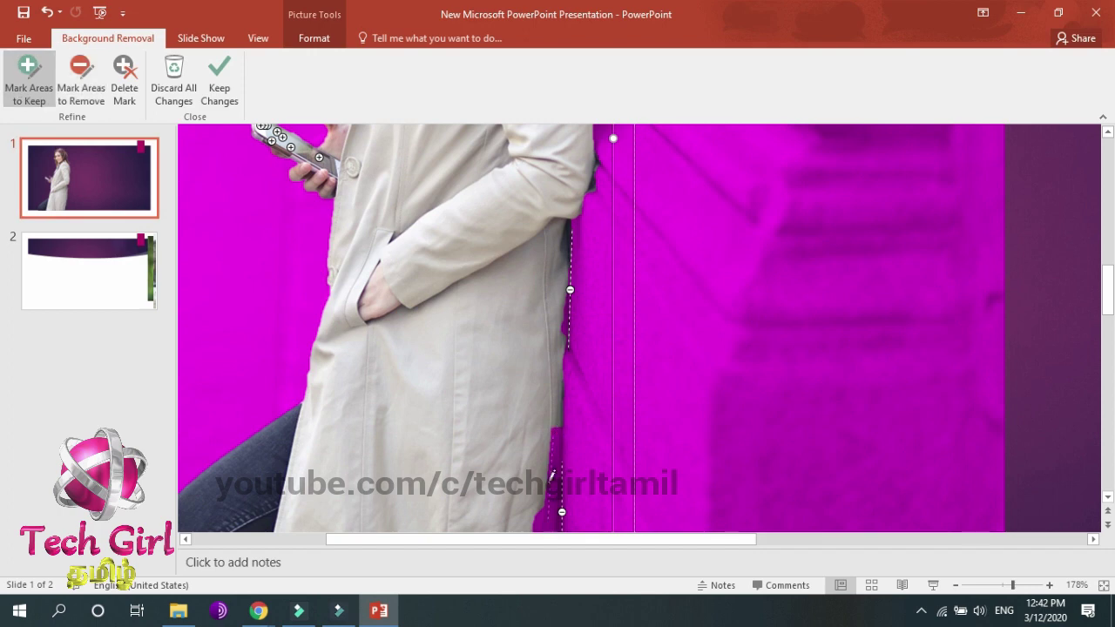
pyautogui.moveTo(562, 429); pyautogui.dragTo(544, 527)
pyautogui.scroll(-3, 605, 436)
pyautogui.scroll(3, 614, 386)
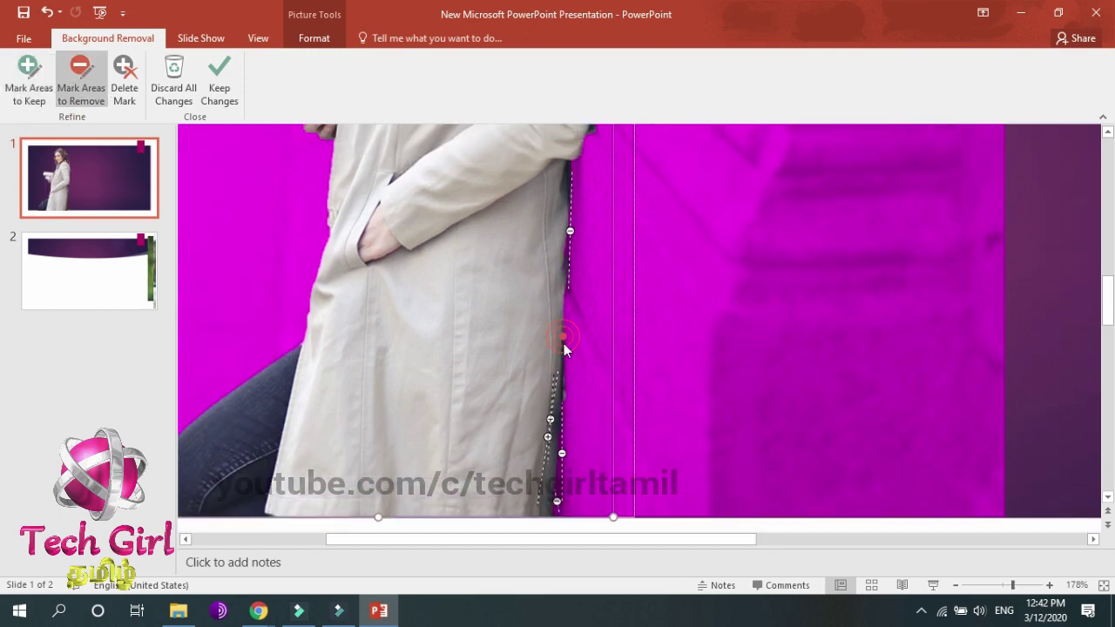
pyautogui.scroll(1, 572, 346)
pyautogui.scroll(1, 610, 331)
pyautogui.scroll(3, 665, 316)
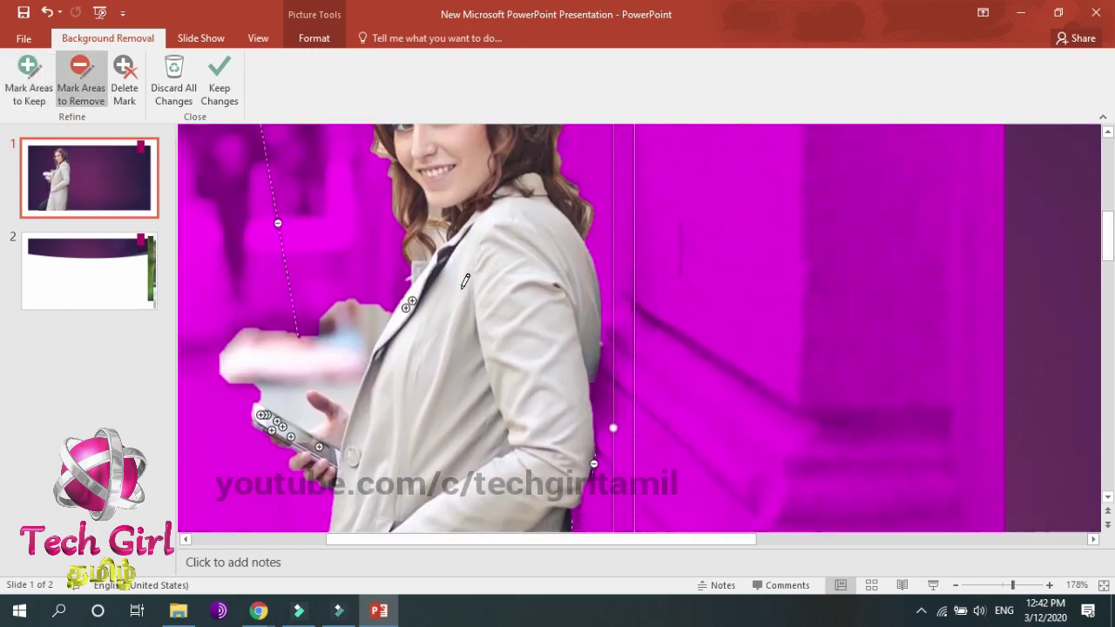
pyautogui.scroll(1, 274, 229)
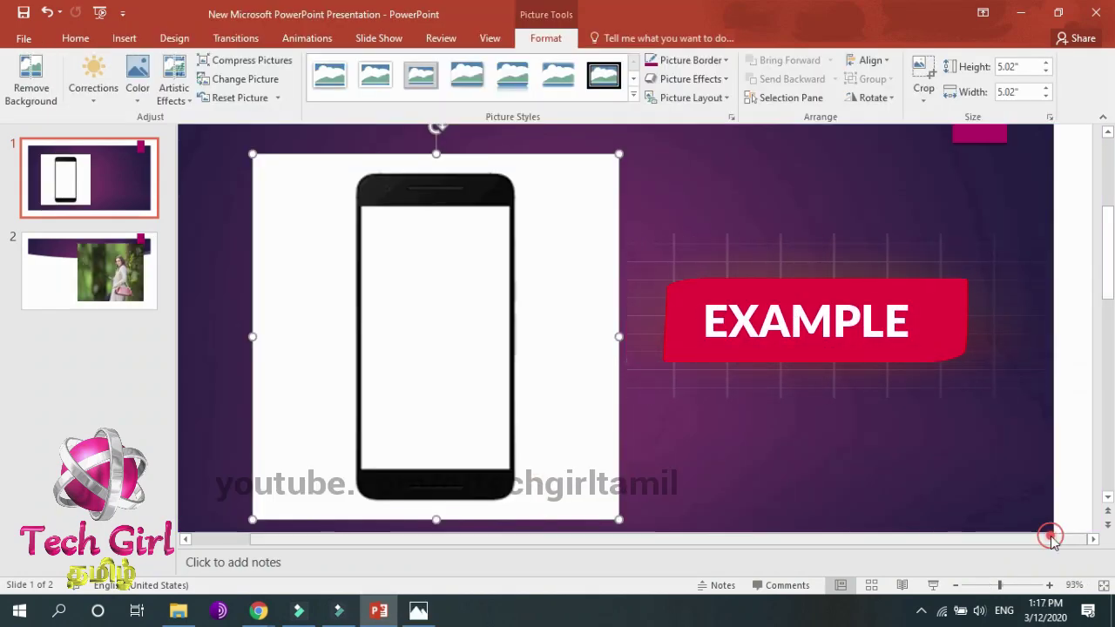
# Step: Remove the phone frame's white background, keeping the whole phone
pyautogui.click(30, 77)
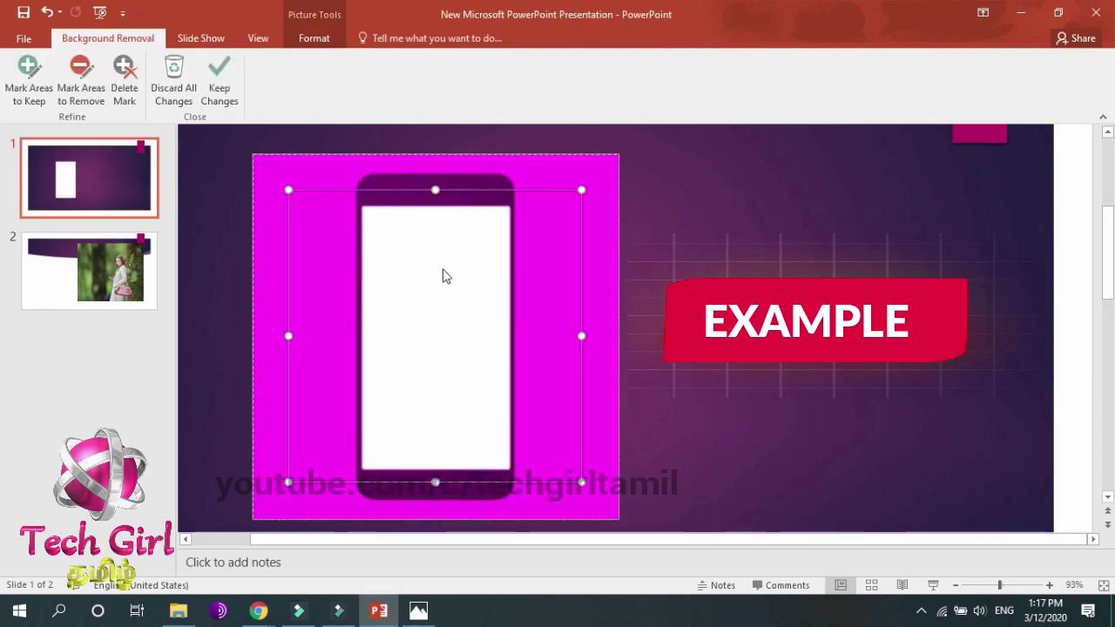
pyautogui.moveTo(434, 189); pyautogui.dragTo(435, 165)
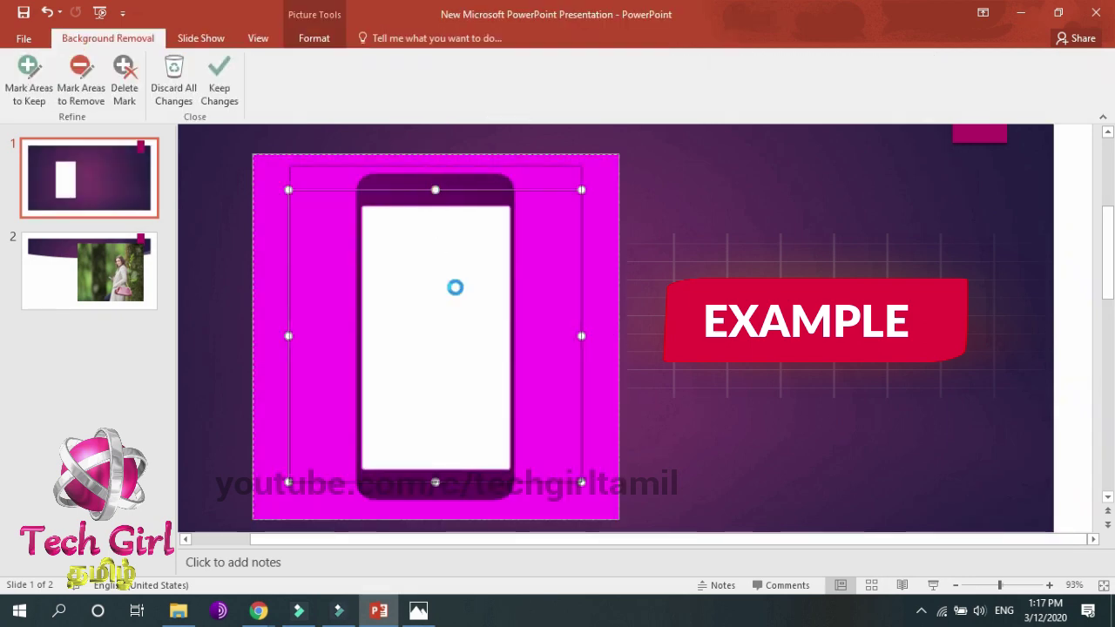
pyautogui.moveTo(434, 481); pyautogui.dragTo(433, 508)
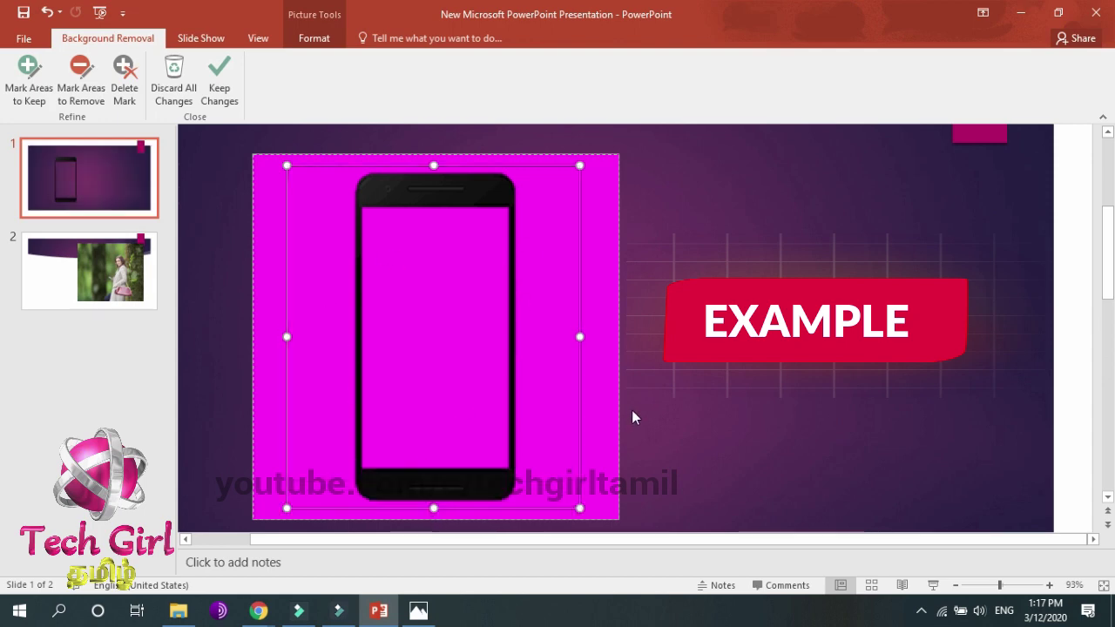
pyautogui.click(219, 83)
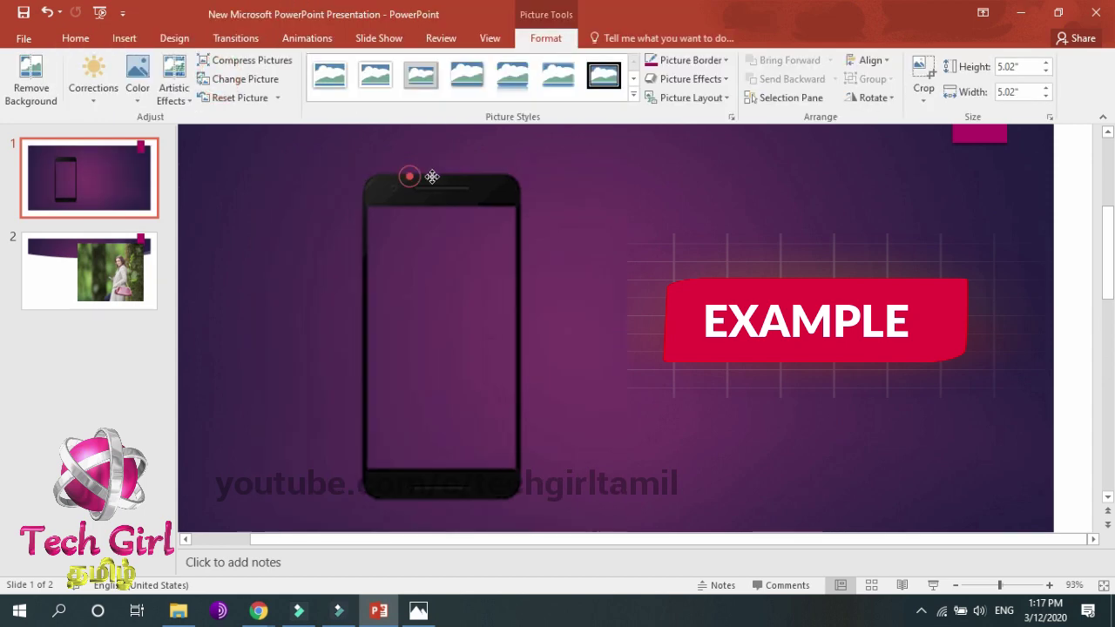
# Step: Nudge the phone up and left and give the slide a teal theme variant
pyautogui.moveTo(432, 177); pyautogui.dragTo(406, 158)
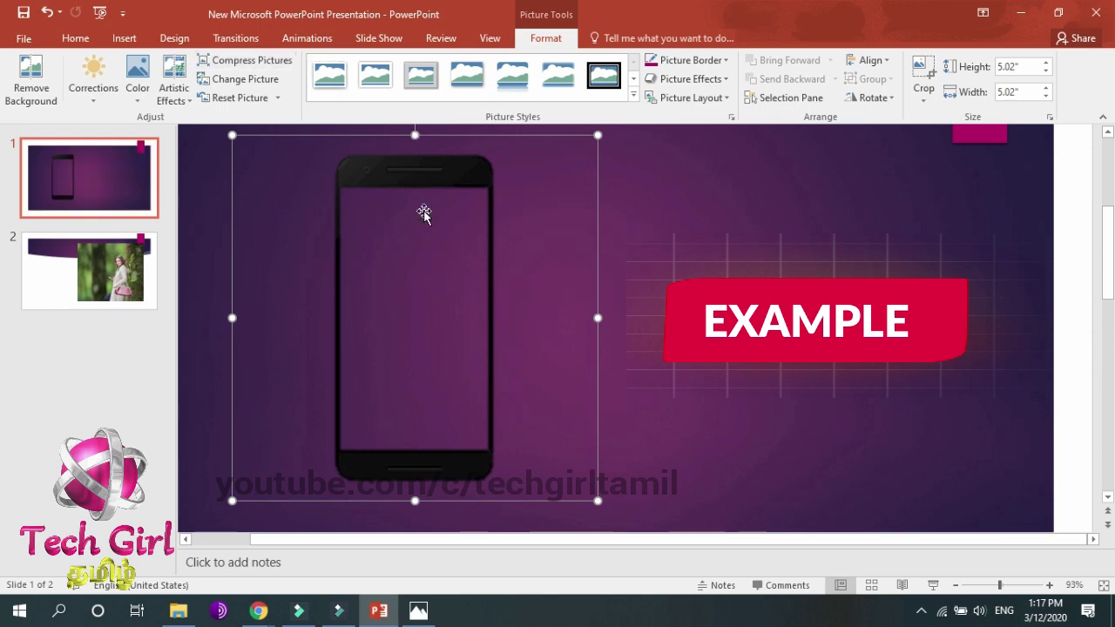
pyautogui.click(175, 40)
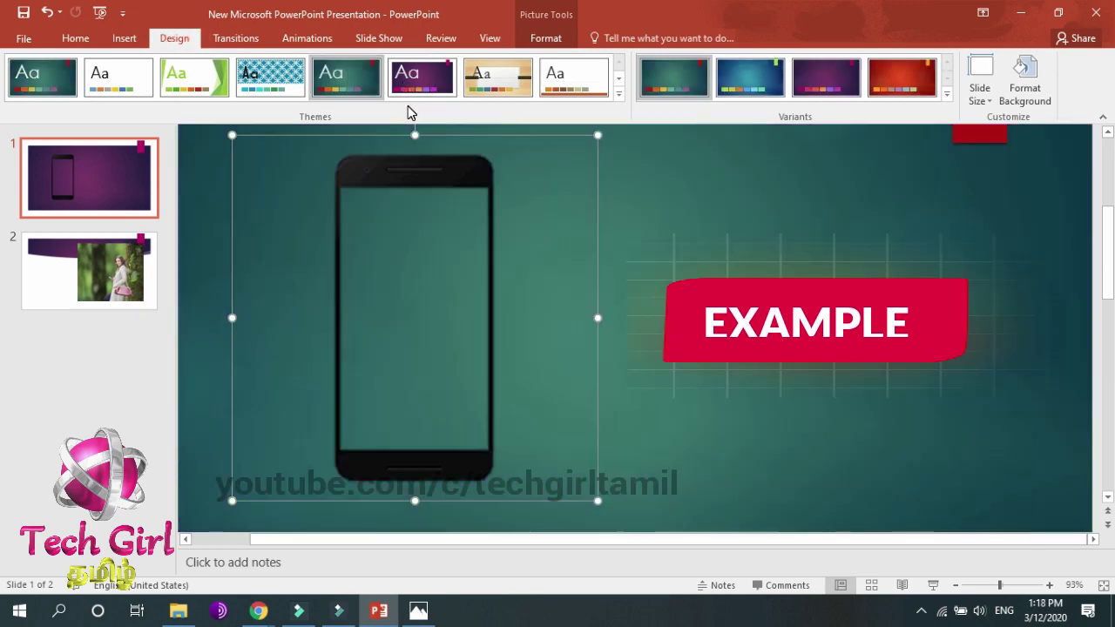
pyautogui.click(416, 83)
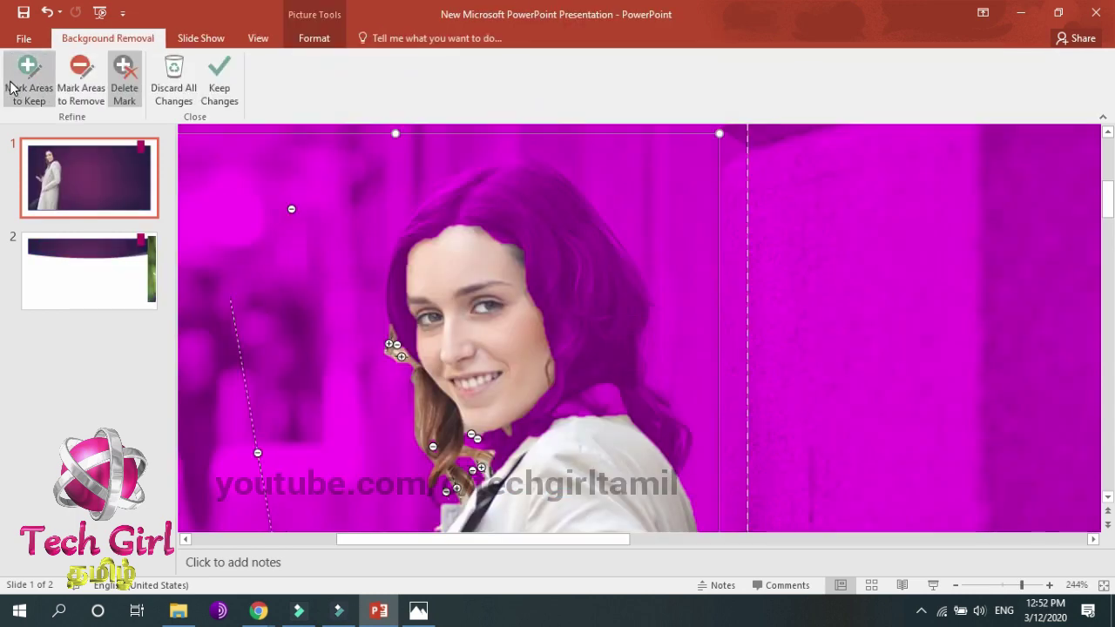
# Step: Keep the woman's hair, including its top and upper-left and upper-right edges
pyautogui.moveTo(490, 217); pyautogui.dragTo(596, 319)
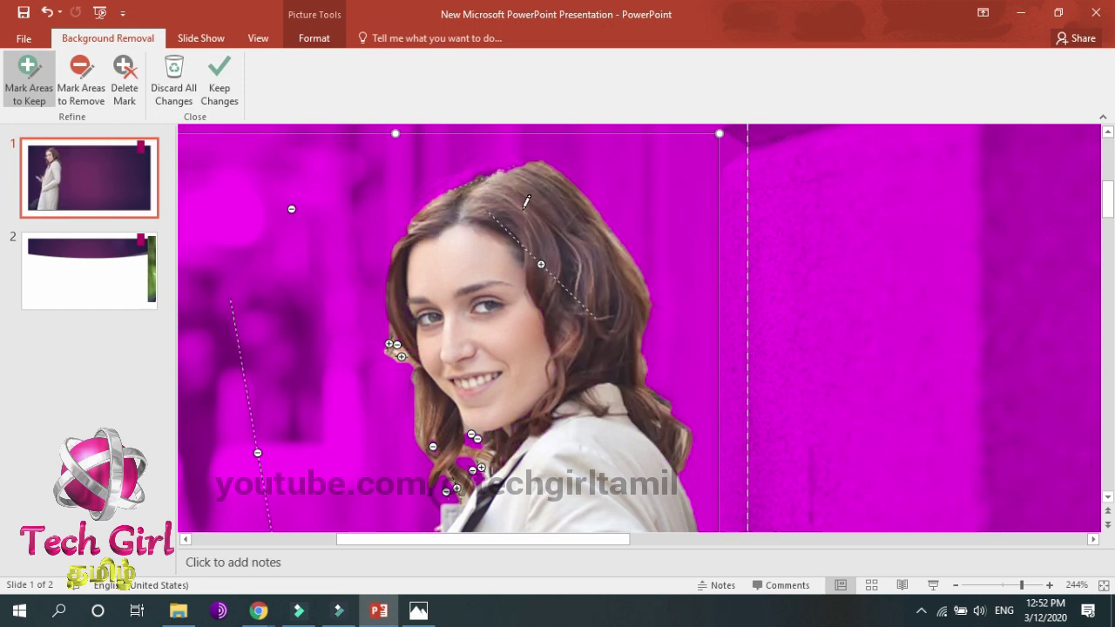
pyautogui.click(487, 166)
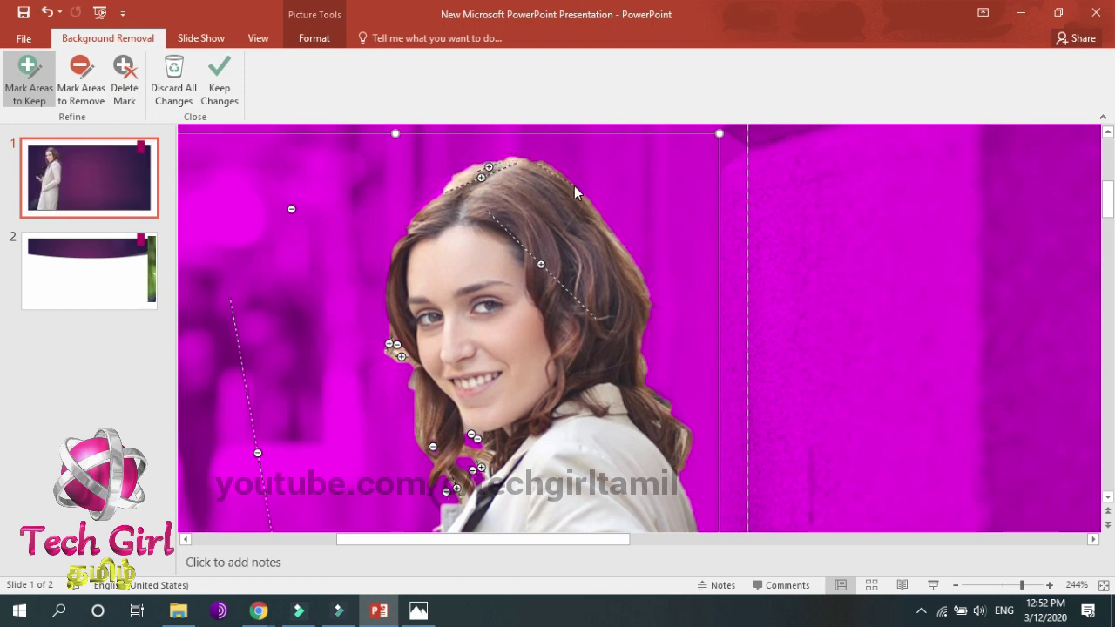
pyautogui.moveTo(525, 160); pyautogui.dragTo(573, 193)
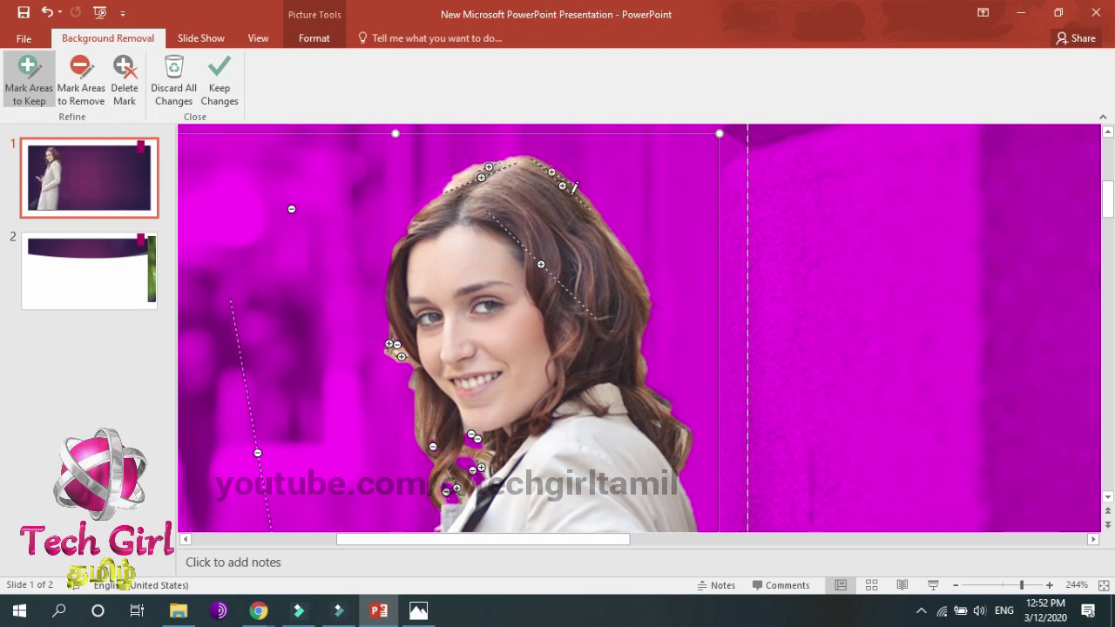
pyautogui.moveTo(475, 174); pyautogui.dragTo(416, 216)
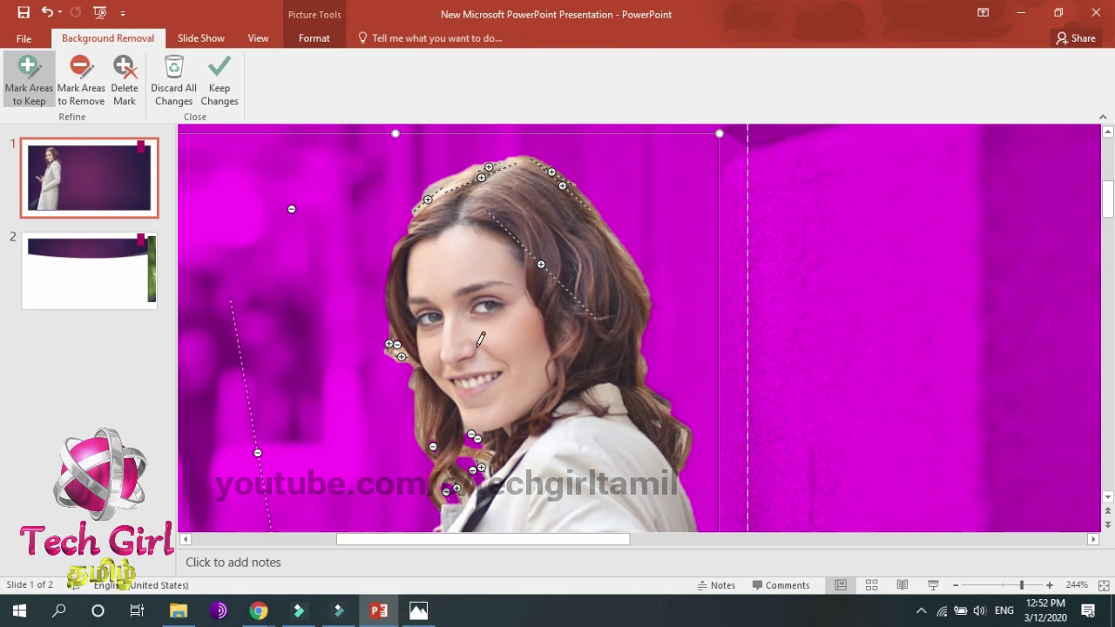
# Step: Remove the spot beside her hair, tidy the marks and apply the cutout
pyautogui.click(77, 87)
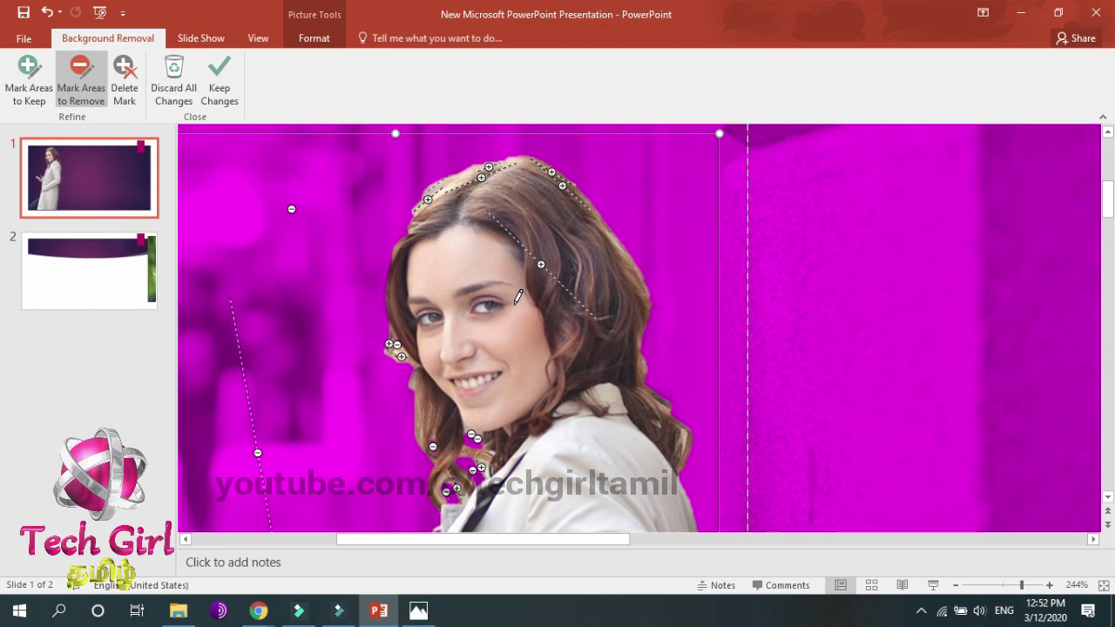
pyautogui.click(437, 182)
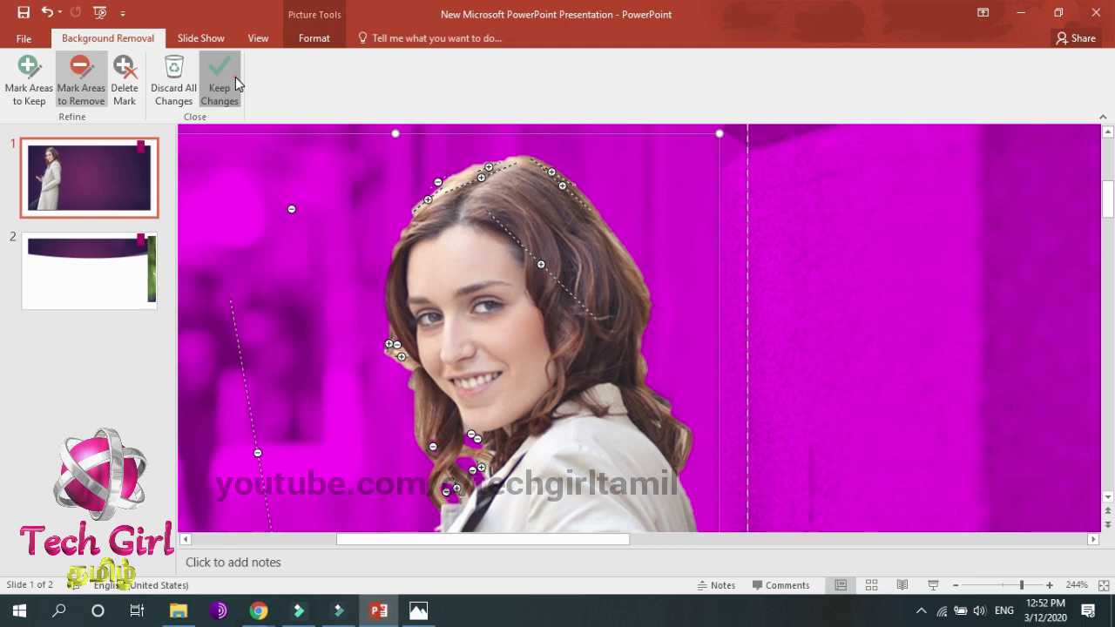
pyautogui.click(228, 79)
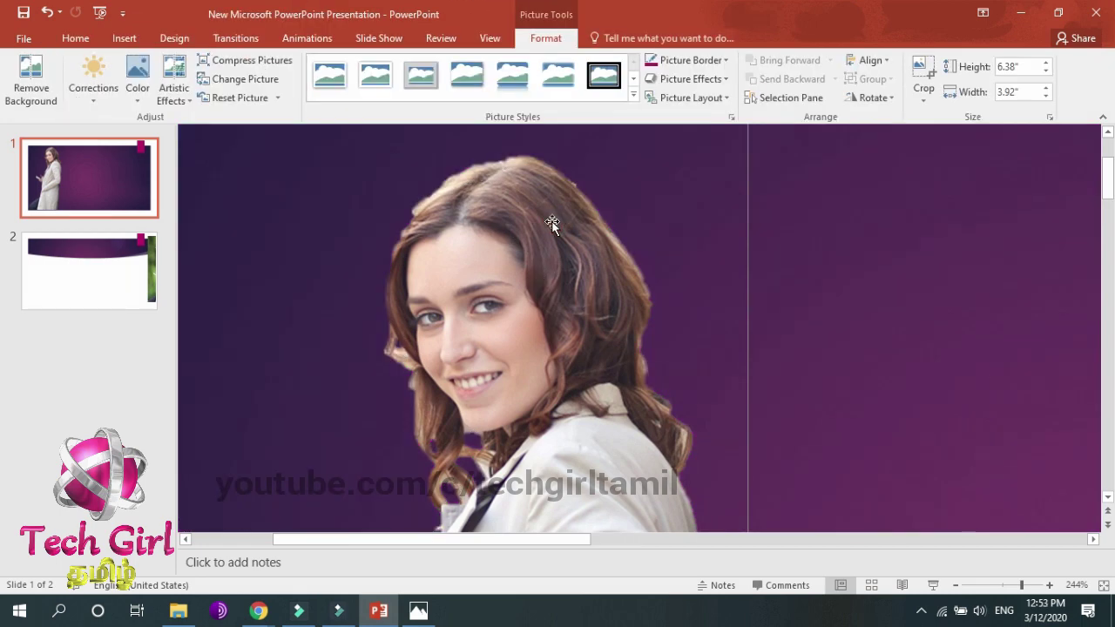
pyautogui.click(552, 222)
pyautogui.click(31, 78)
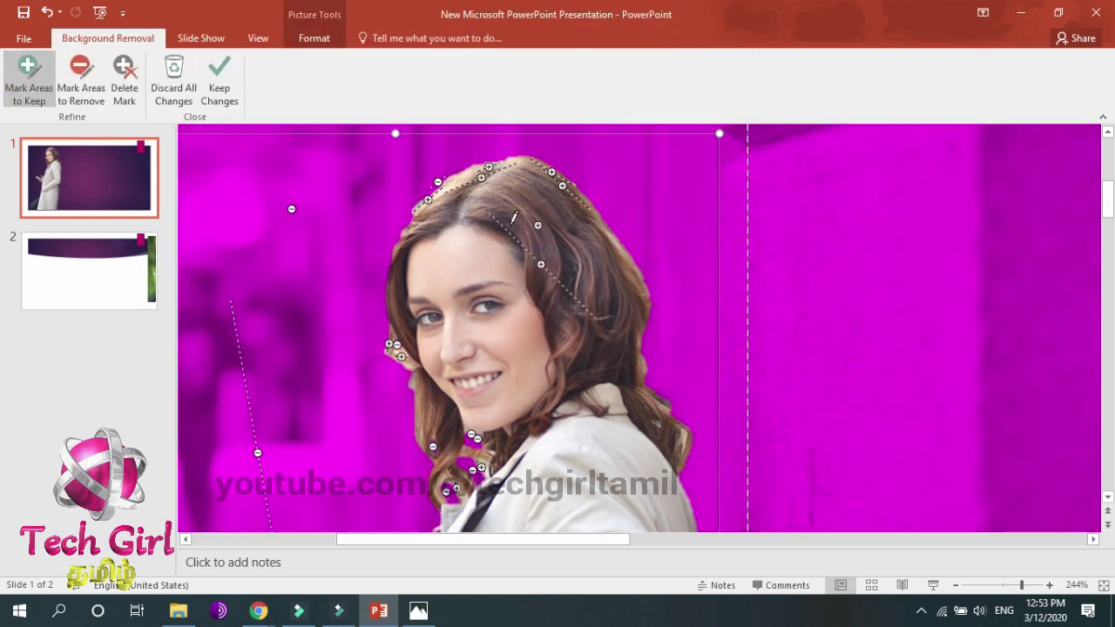
pyautogui.click(128, 103)
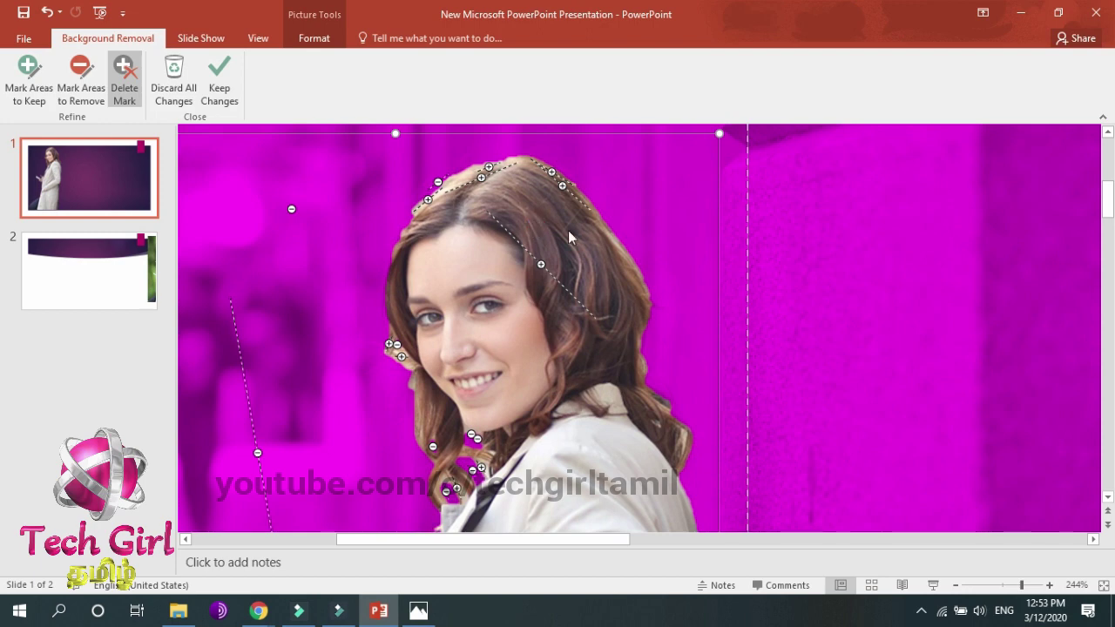
pyautogui.click(767, 313)
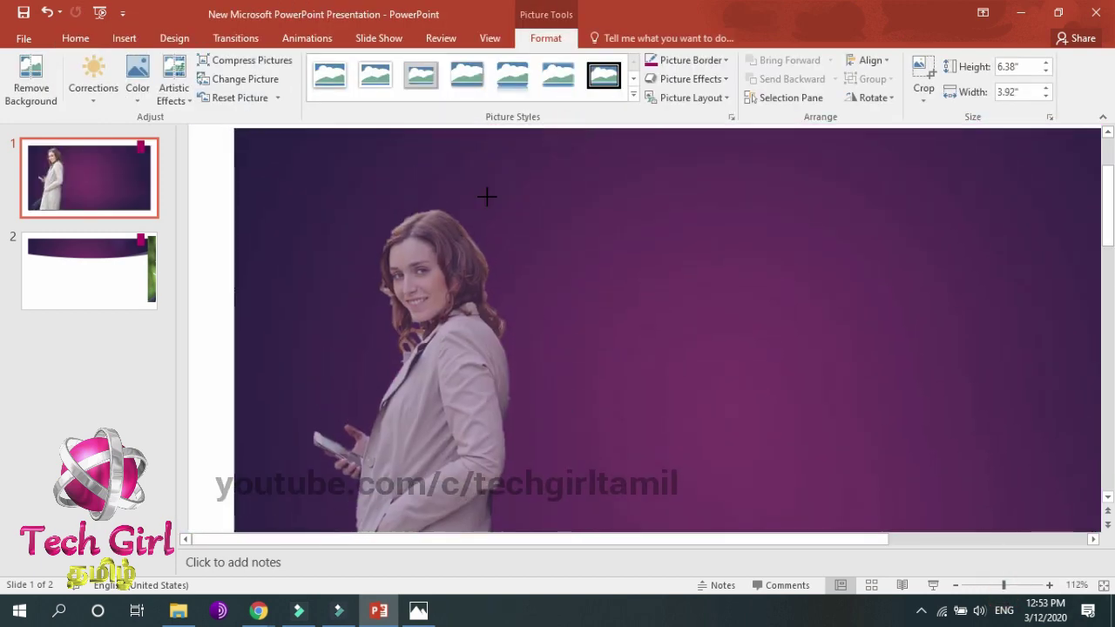
# Step: Shrink the cut-out woman and insert the red handbag photo to her right
pyautogui.moveTo(468, 244); pyautogui.dragTo(298, 157)
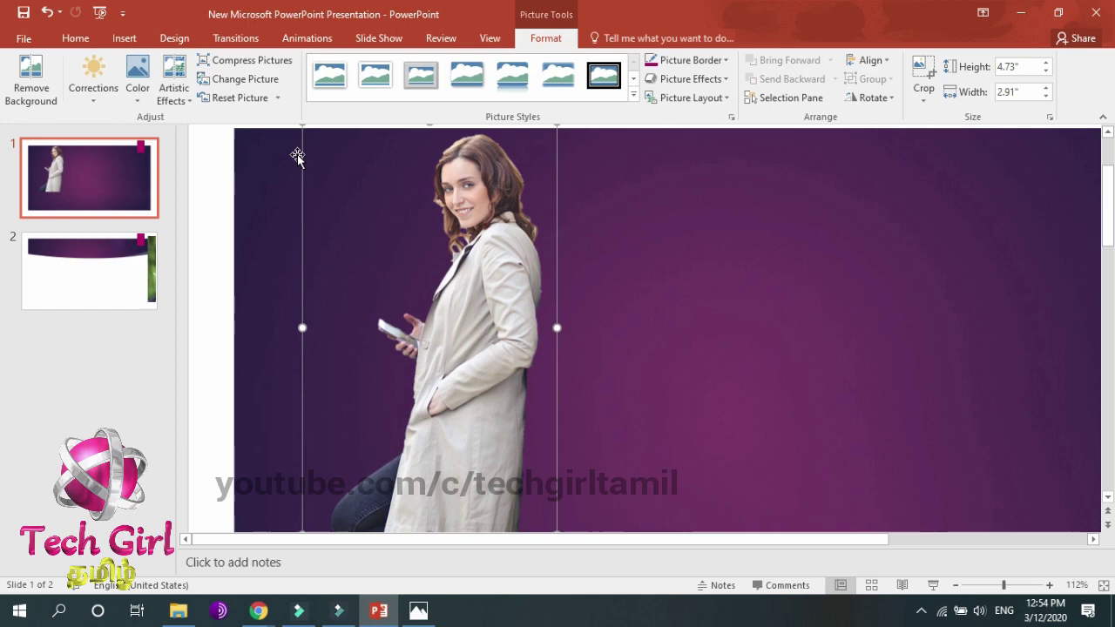
pyautogui.click(120, 40)
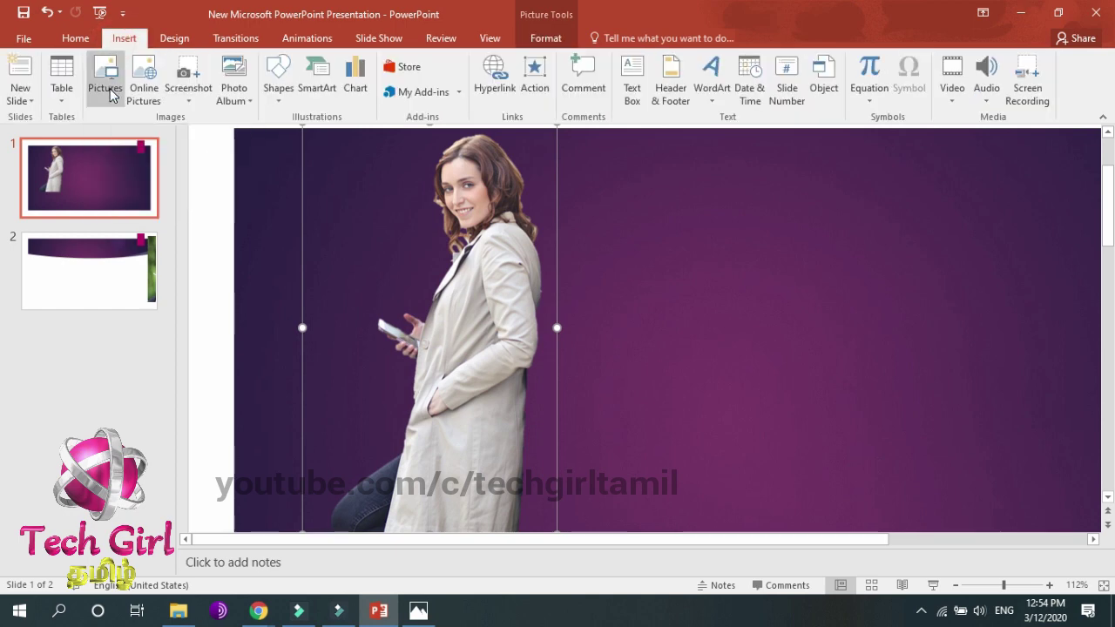
pyautogui.click(111, 92)
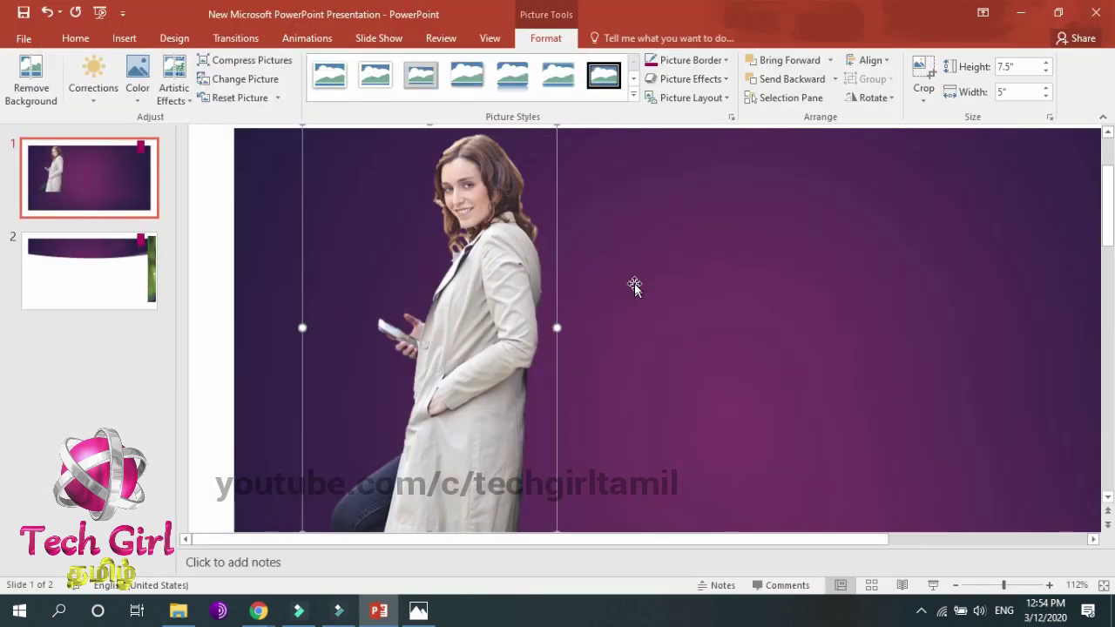
pyautogui.moveTo(649, 270)
pyautogui.mouseDown()
pyautogui.moveTo(739, 303)
pyautogui.moveTo(729, 210)
pyautogui.moveTo(694, 197)
pyautogui.mouseUp()
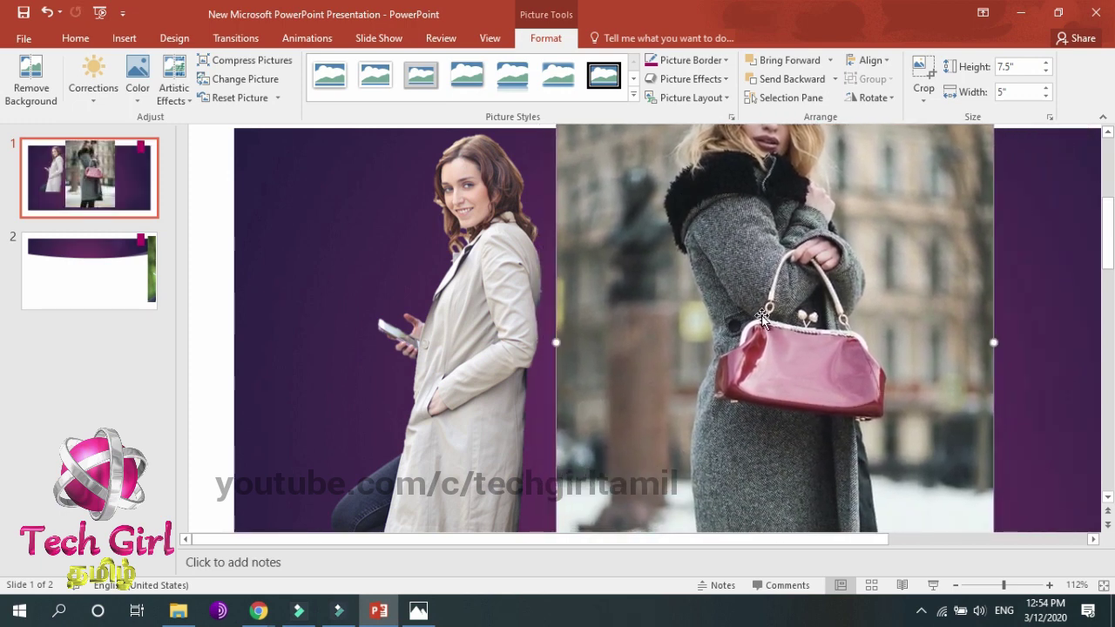
# Step: Crop the handbag photo to a close-up of the red bag, about 2.11" by 2.64"
pyautogui.click(922, 103)
pyautogui.click(934, 115)
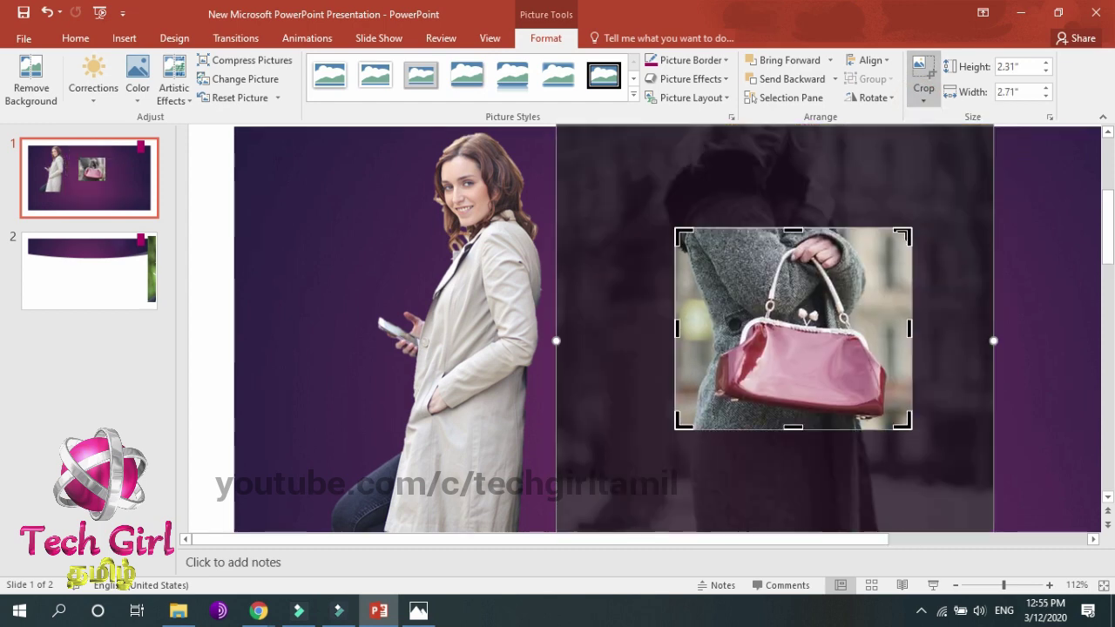
pyautogui.moveTo(904, 232)
pyautogui.mouseDown()
pyautogui.moveTo(909, 269)
pyautogui.moveTo(905, 245)
pyautogui.mouseUp()
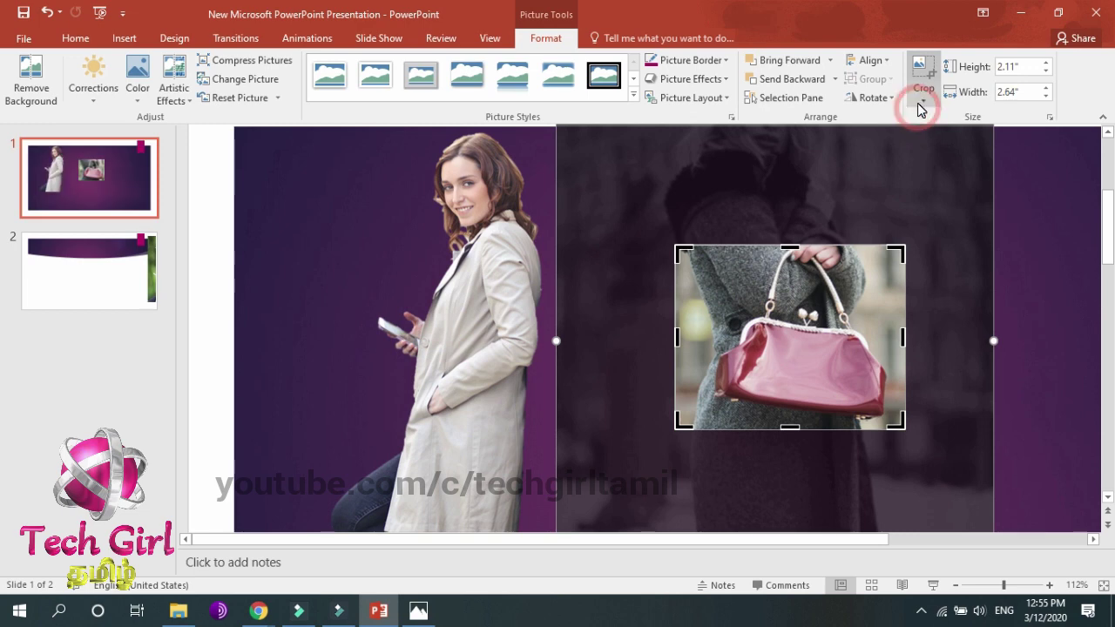
pyautogui.click(921, 106)
pyautogui.click(925, 104)
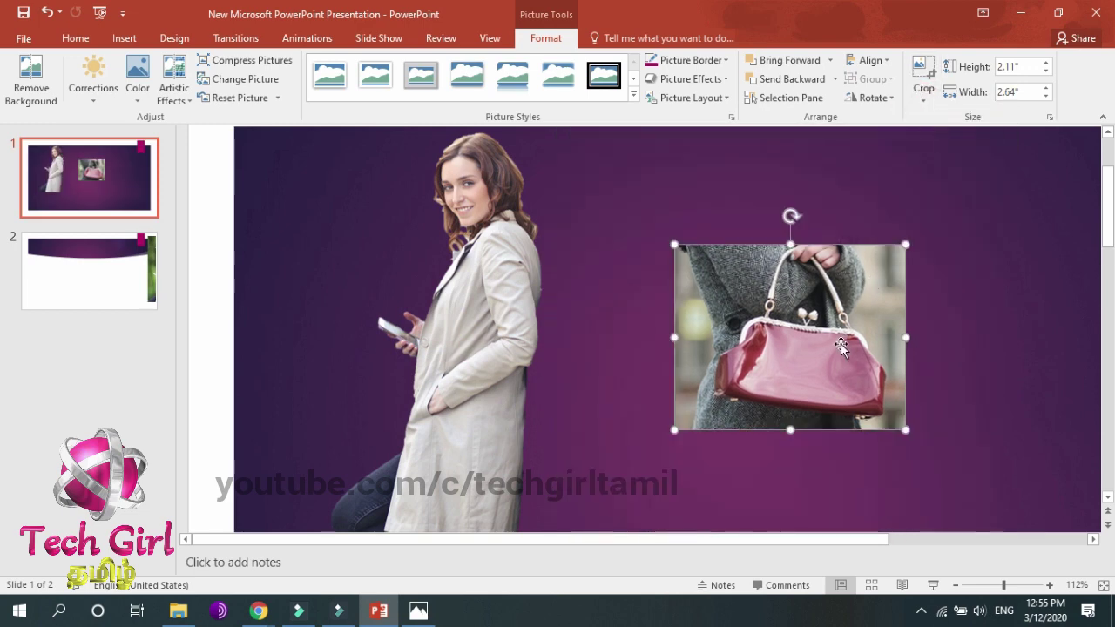
# Step: Start Background Removal on the handbag photo and stretch the keep area over the bag and handle
pyautogui.click(30, 80)
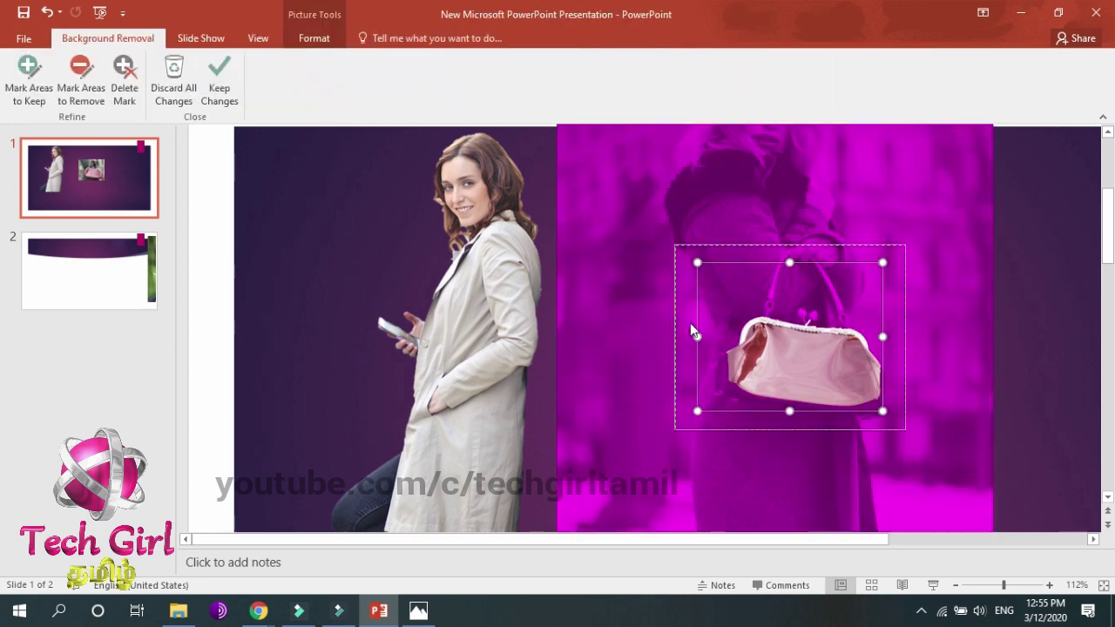
pyautogui.moveTo(790, 262); pyautogui.dragTo(782, 429)
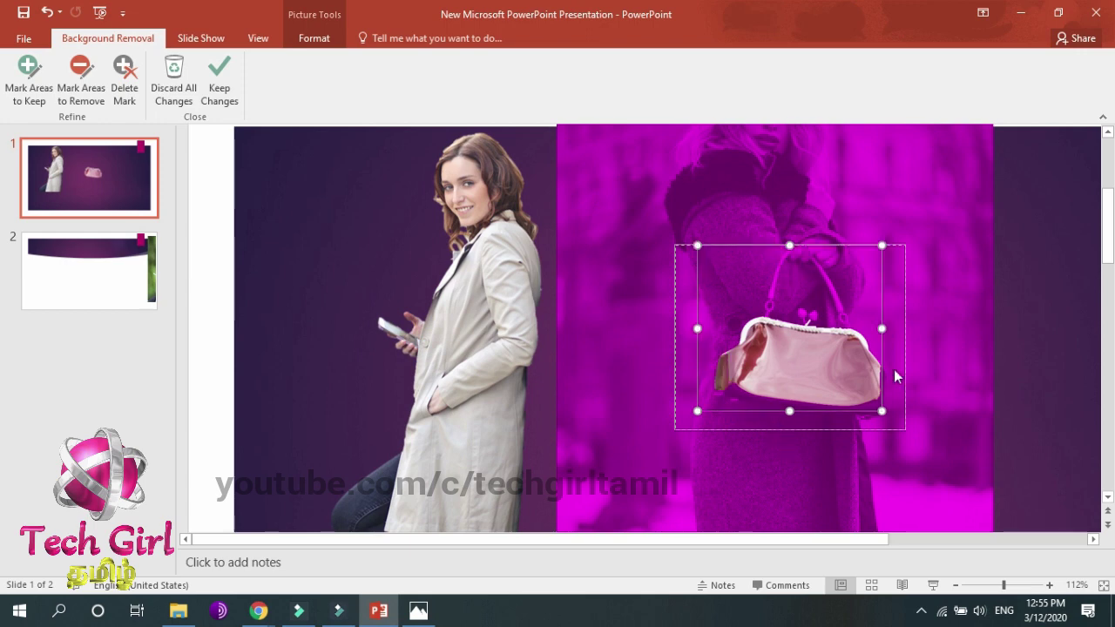
pyautogui.click(792, 411)
pyautogui.moveTo(799, 413); pyautogui.dragTo(796, 425)
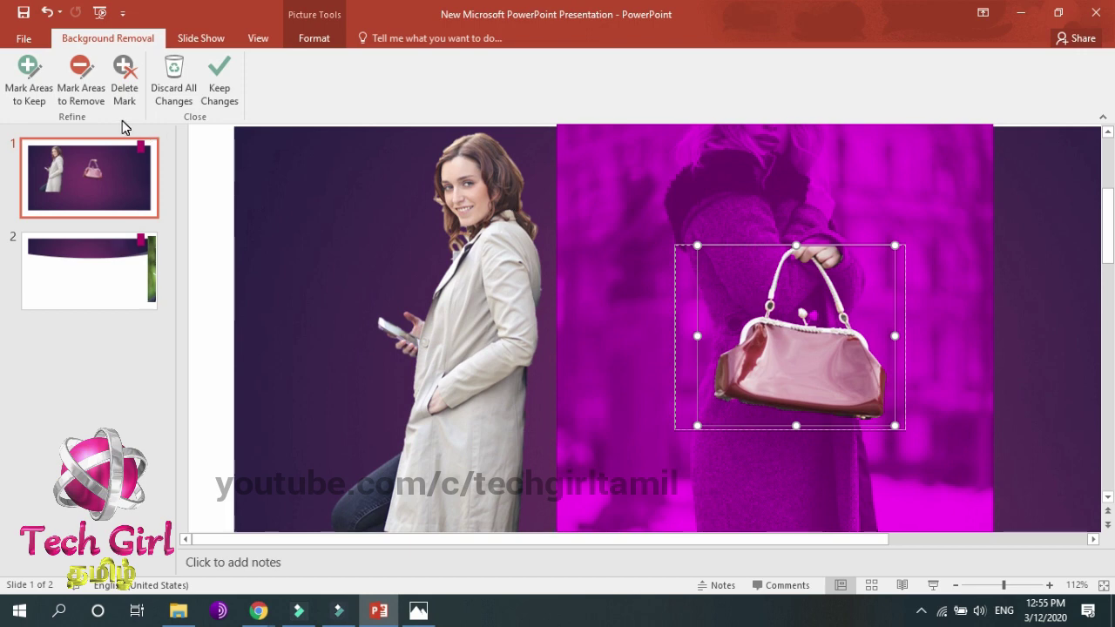
# Step: Mark part of the bag to keep and the handle area to remove, then exit to preview
pyautogui.click(23, 98)
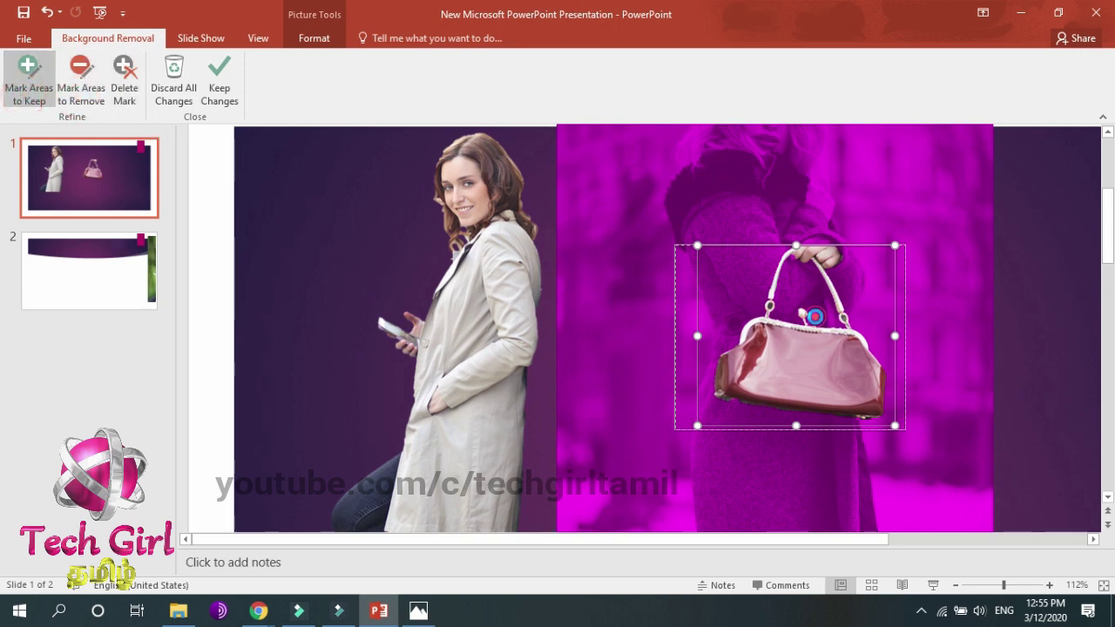
pyautogui.click(810, 313)
pyautogui.click(81, 87)
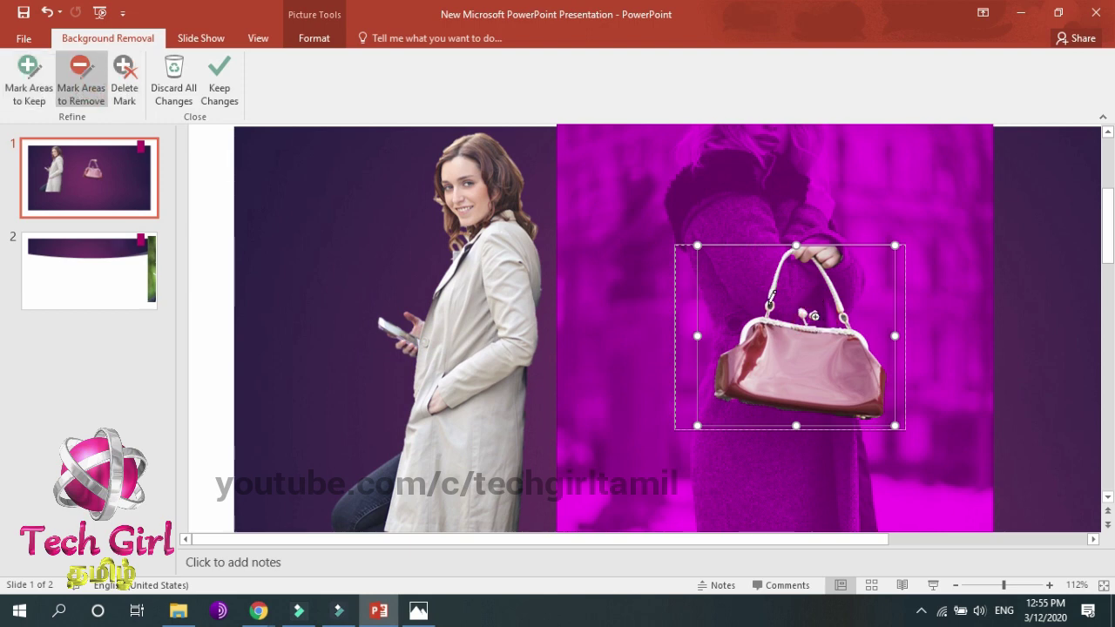
pyautogui.click(769, 305)
pyautogui.click(843, 318)
pyautogui.press('Escape')
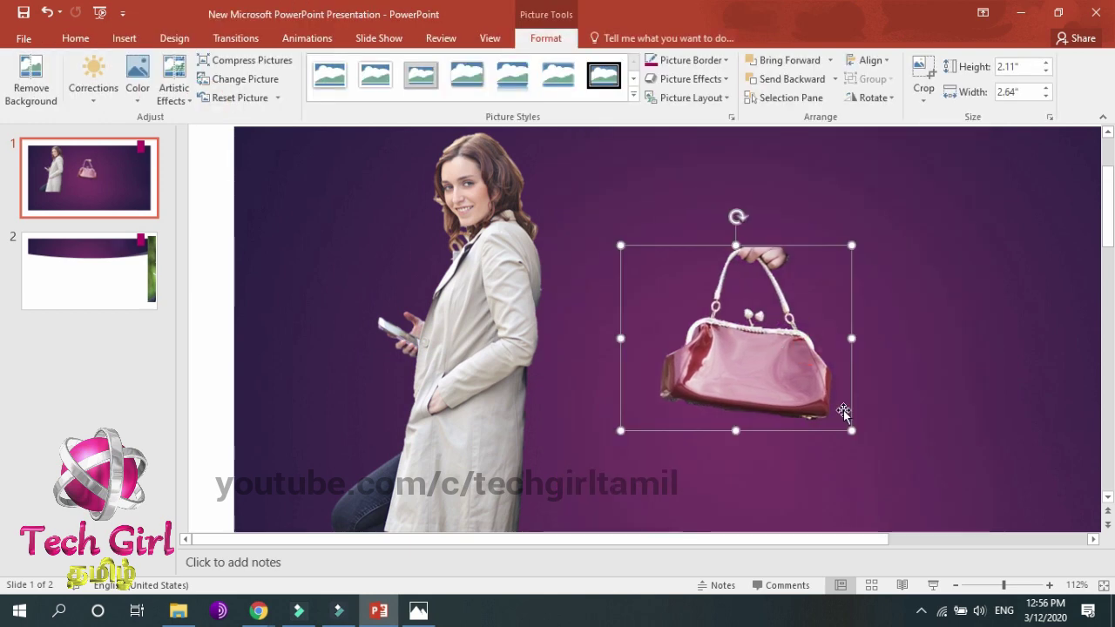
# Step: Reopen Background Removal, zoom in, and mark the strip along the bag's bottom edge for removal
pyautogui.click(29, 82)
pyautogui.click(752, 248)
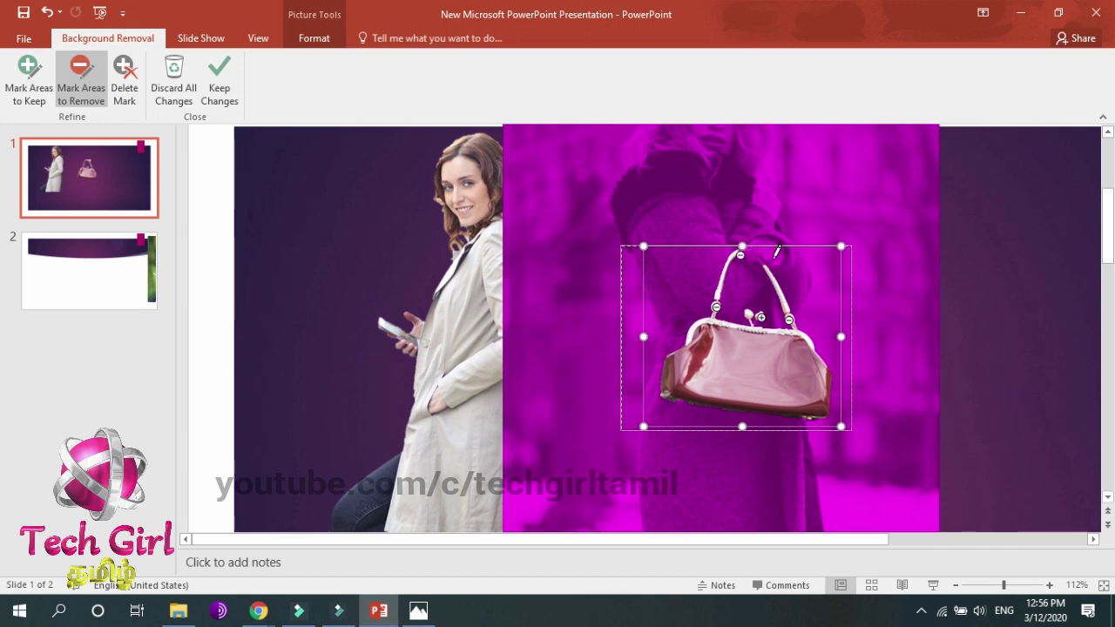
pyautogui.click(1017, 585)
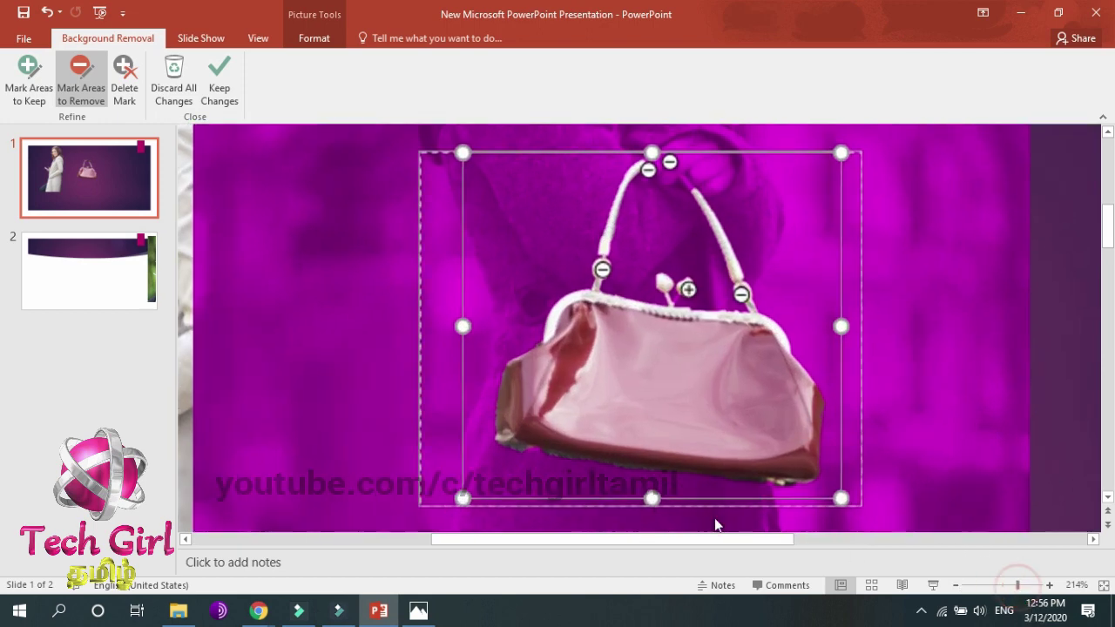
pyautogui.click(551, 454)
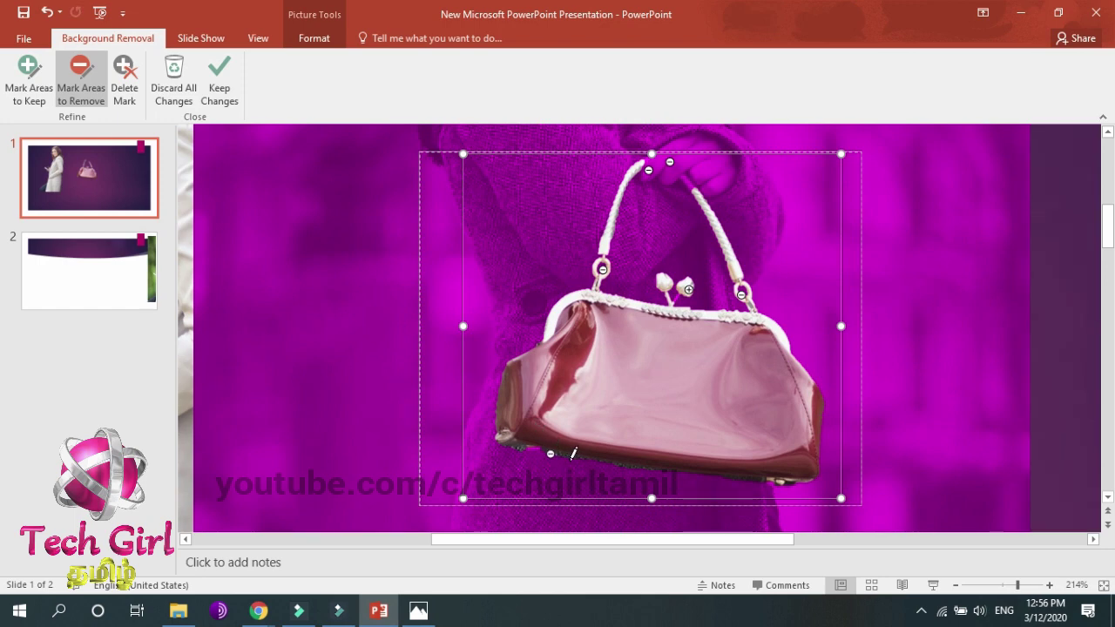
pyautogui.moveTo(563, 450); pyautogui.dragTo(643, 470)
pyautogui.moveTo(514, 445); pyautogui.dragTo(616, 462)
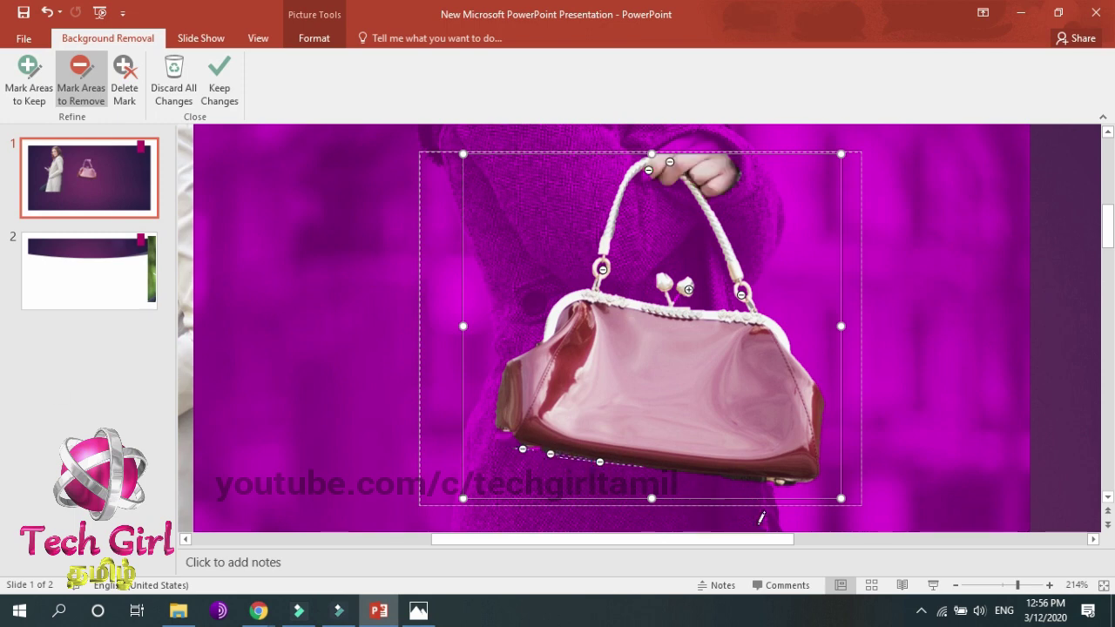
pyautogui.moveTo(723, 477); pyautogui.dragTo(811, 486)
# Step: Mark the right and left handbag straps as areas to keep
pyautogui.click(535, 448)
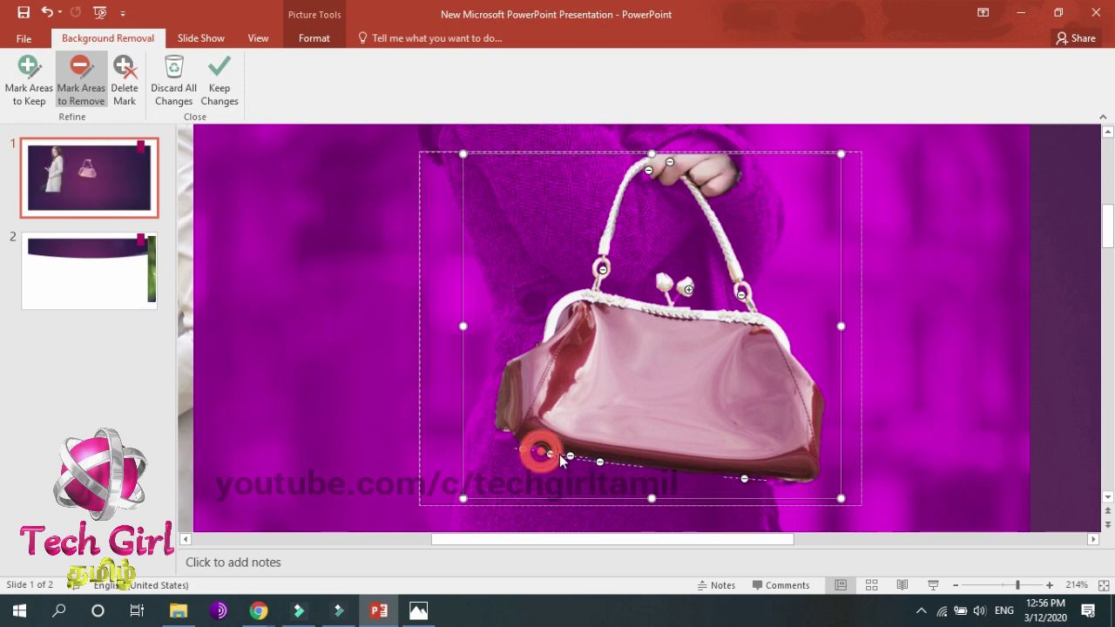
pyautogui.click(510, 427)
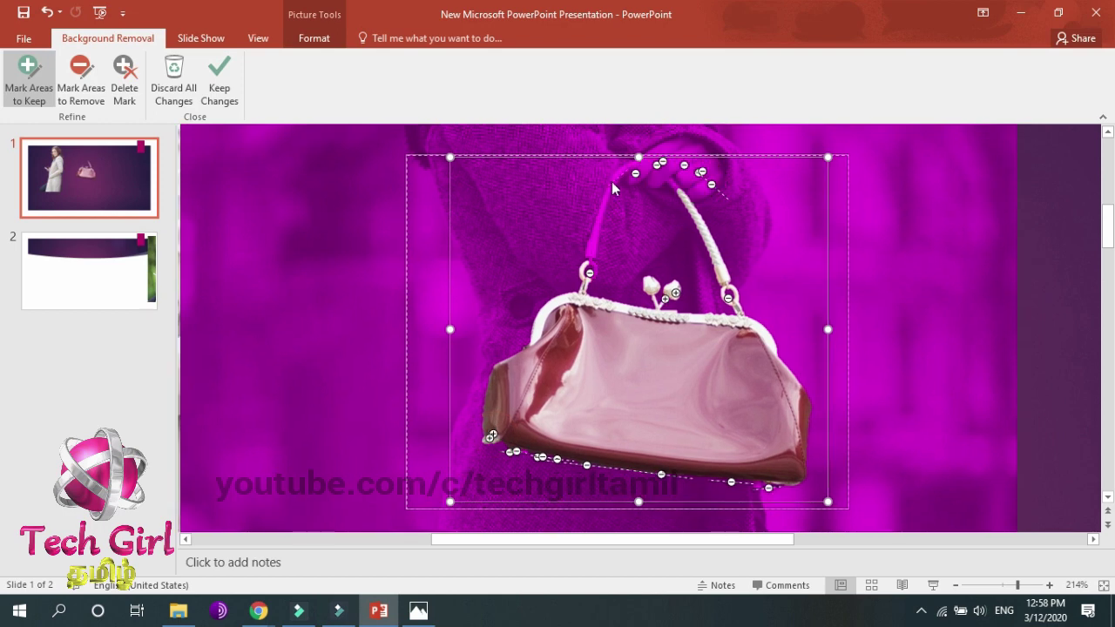
pyautogui.click(621, 172)
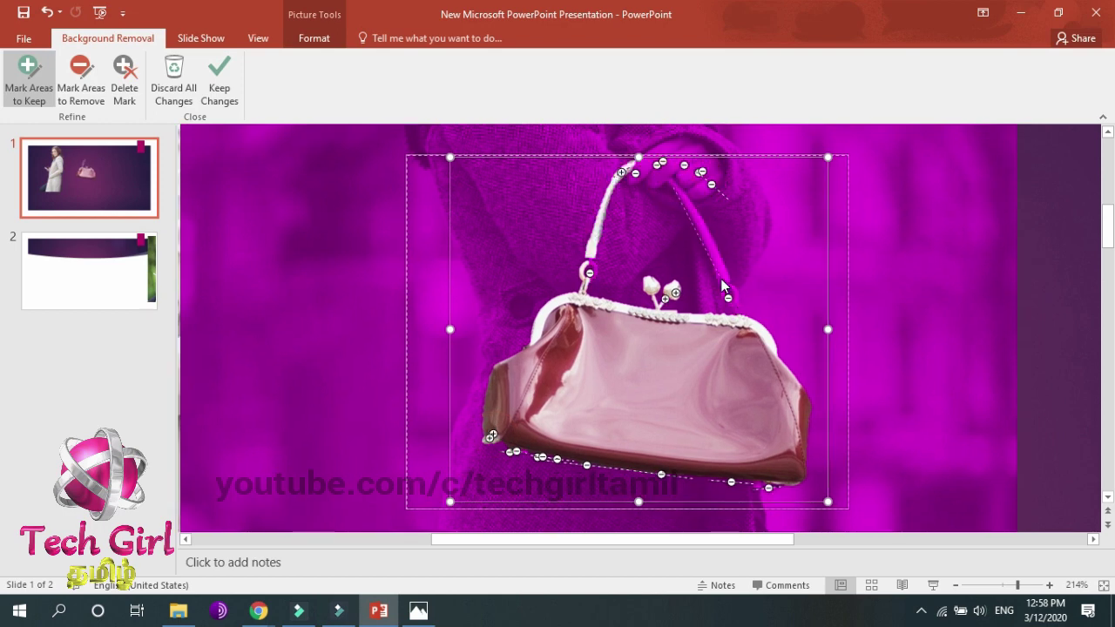
pyautogui.moveTo(671, 183); pyautogui.dragTo(729, 254)
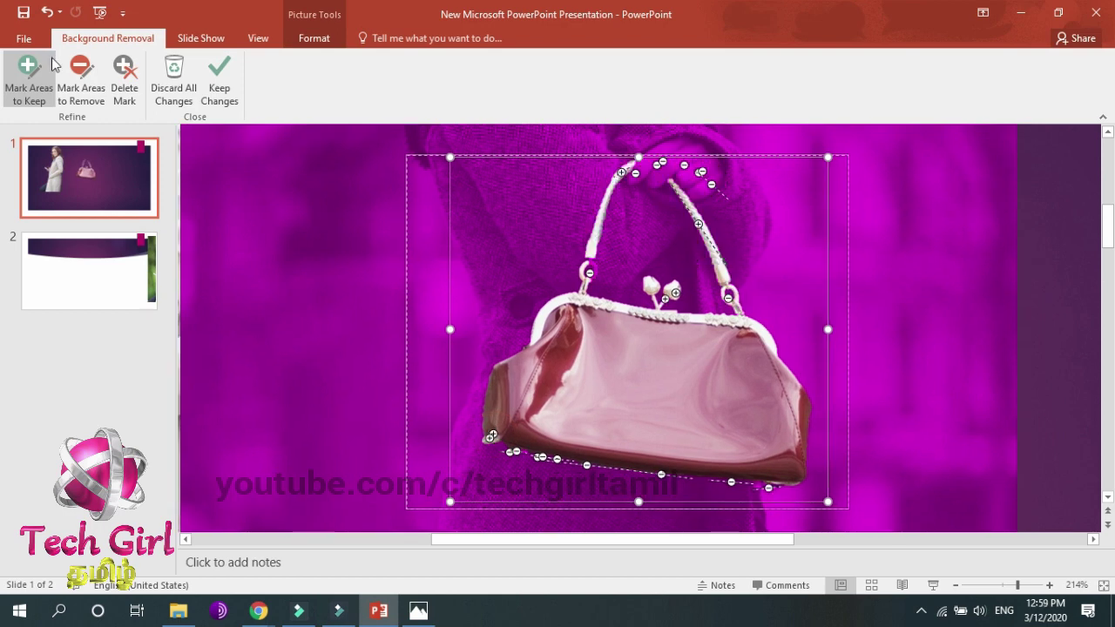
pyautogui.click(593, 265)
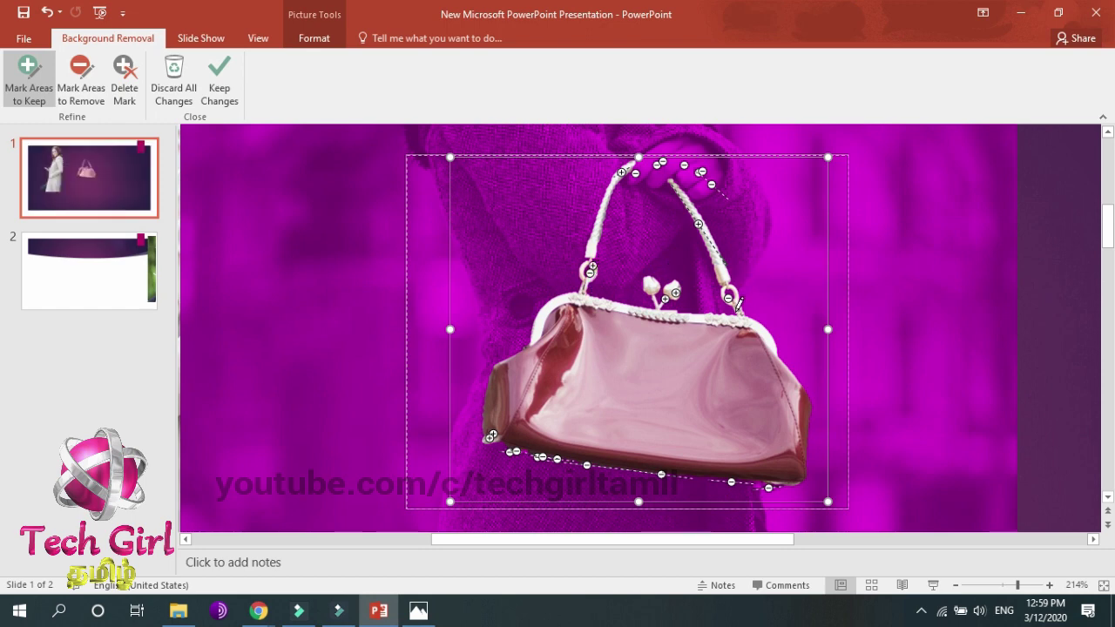
# Step: Keep the cut-out changes and move the 1.9" by 2.37" handbag to the woman's side
pyautogui.click(220, 82)
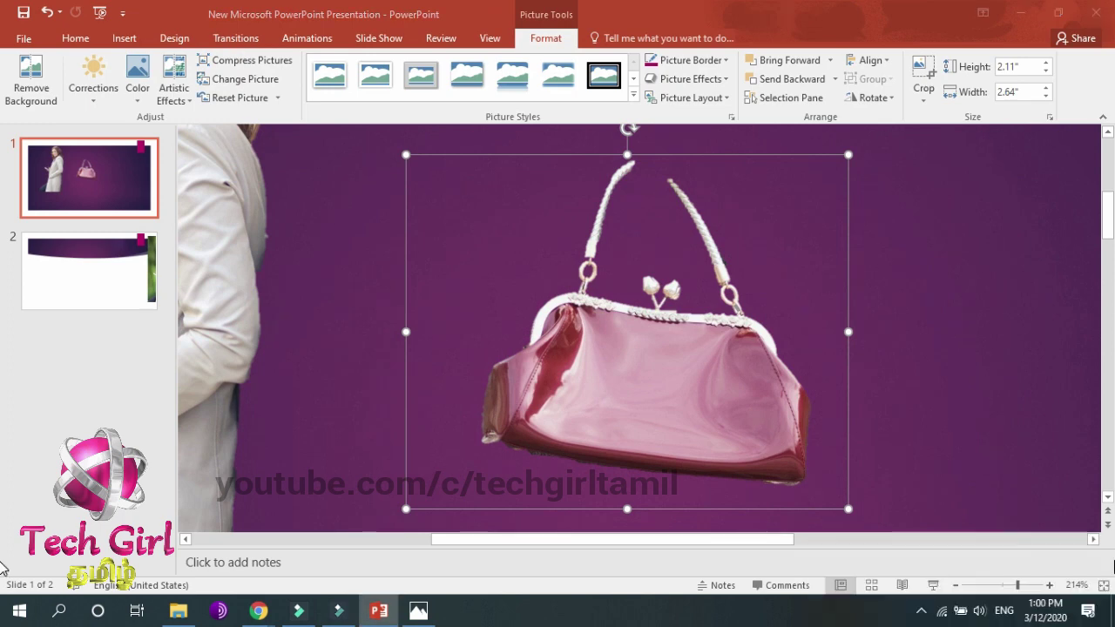
pyautogui.click(679, 286)
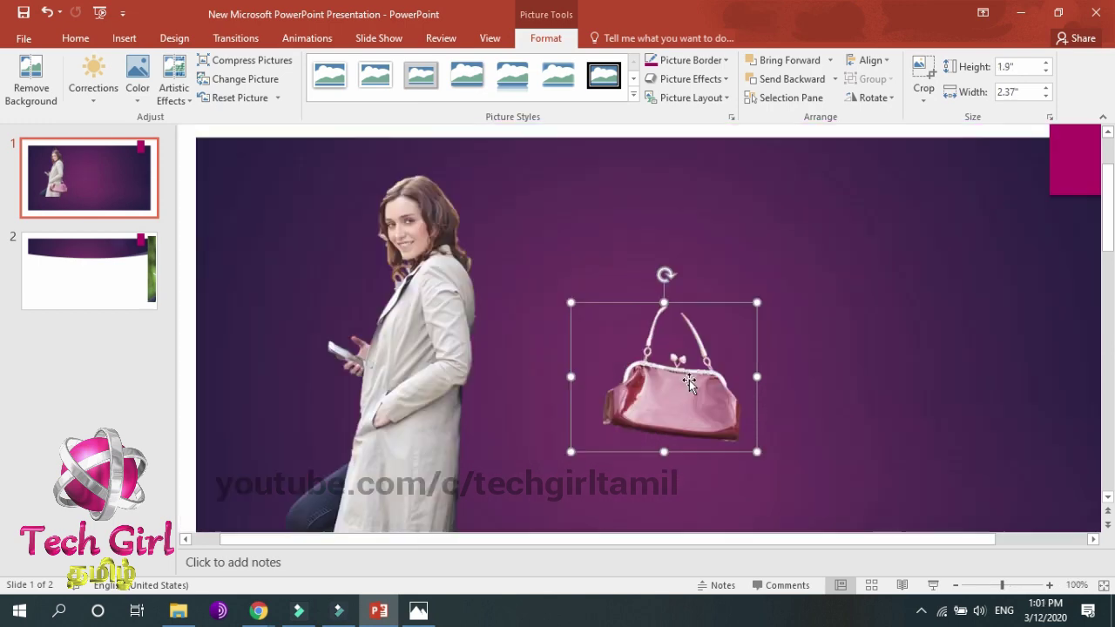
pyautogui.moveTo(620, 413); pyautogui.dragTo(437, 443)
pyautogui.click(625, 427)
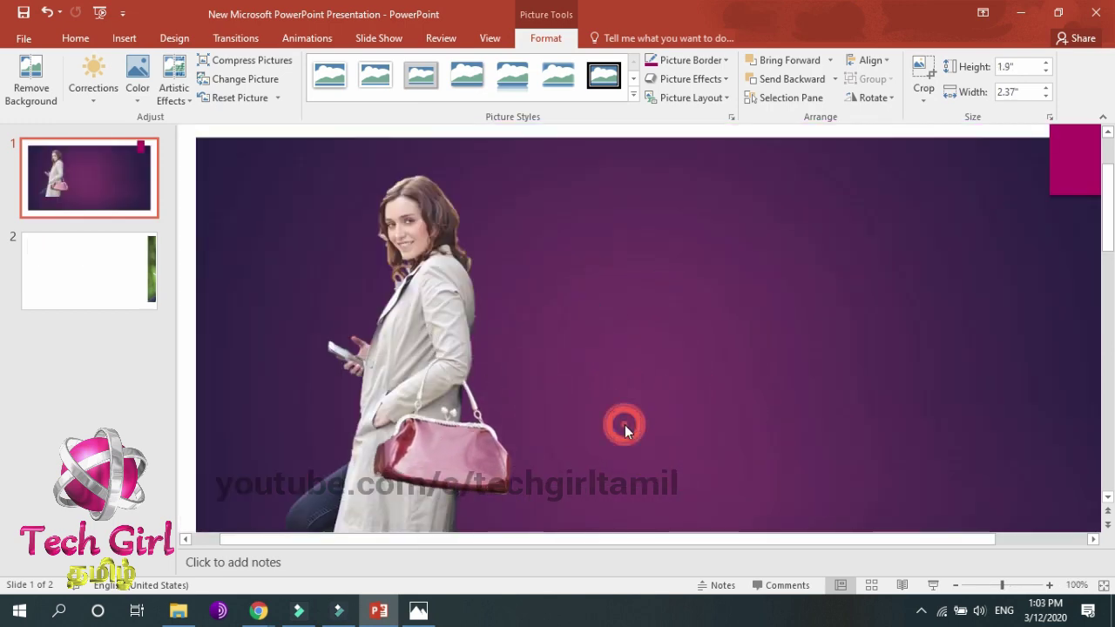
# Step: Insert the blurred forest tree-trunk photo and enlarge it to 7.33" by 5.45" beside the woman
pyautogui.click(118, 44)
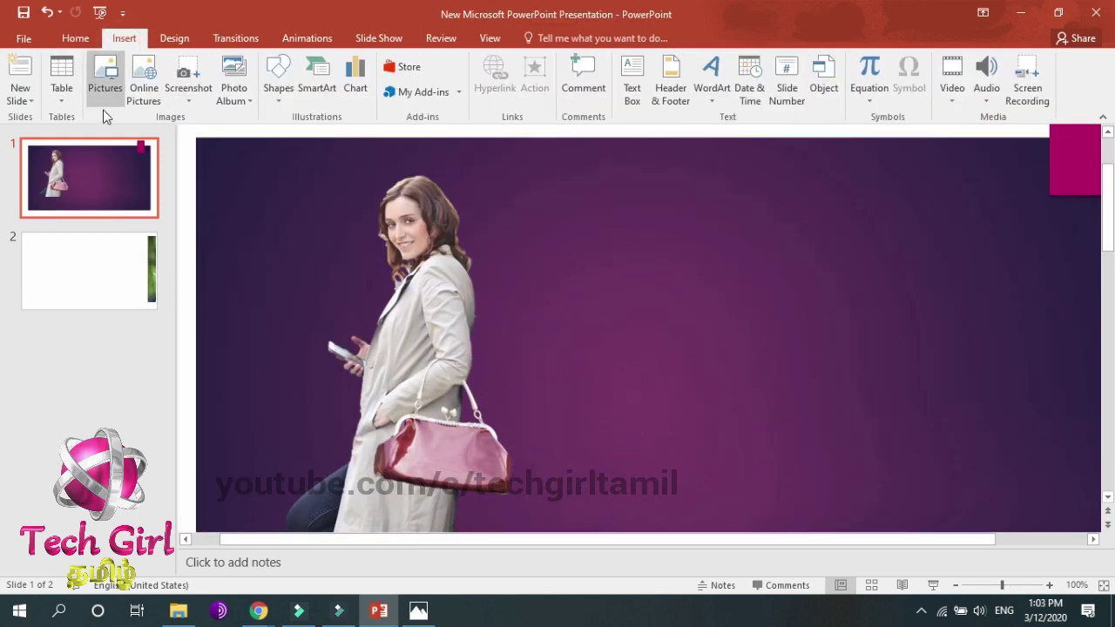
pyautogui.click(100, 91)
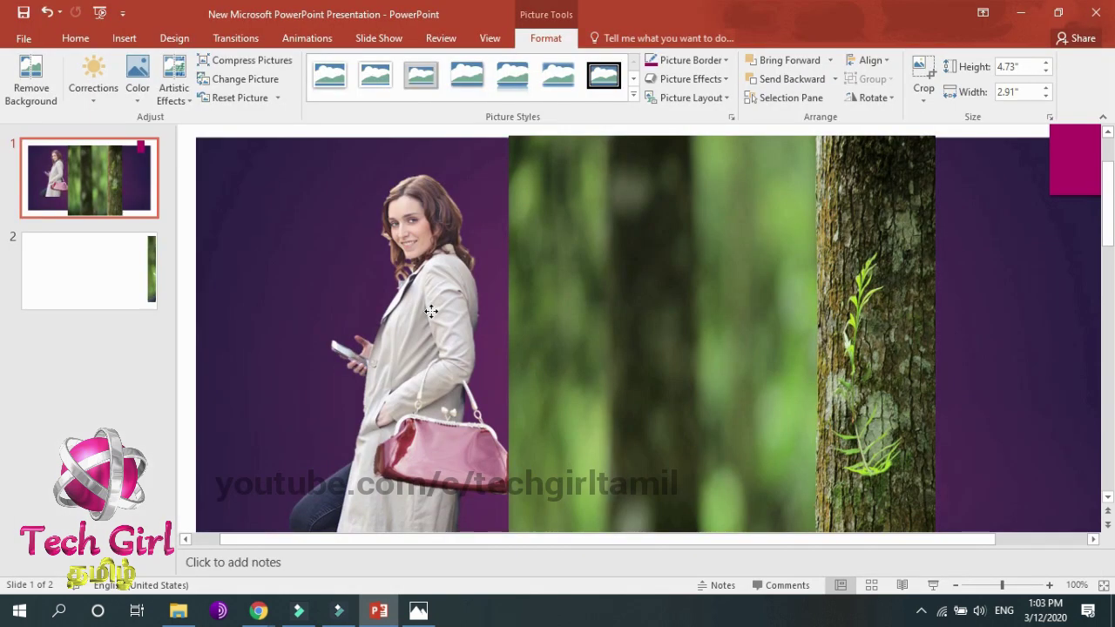
pyautogui.moveTo(431, 311); pyautogui.dragTo(826, 371)
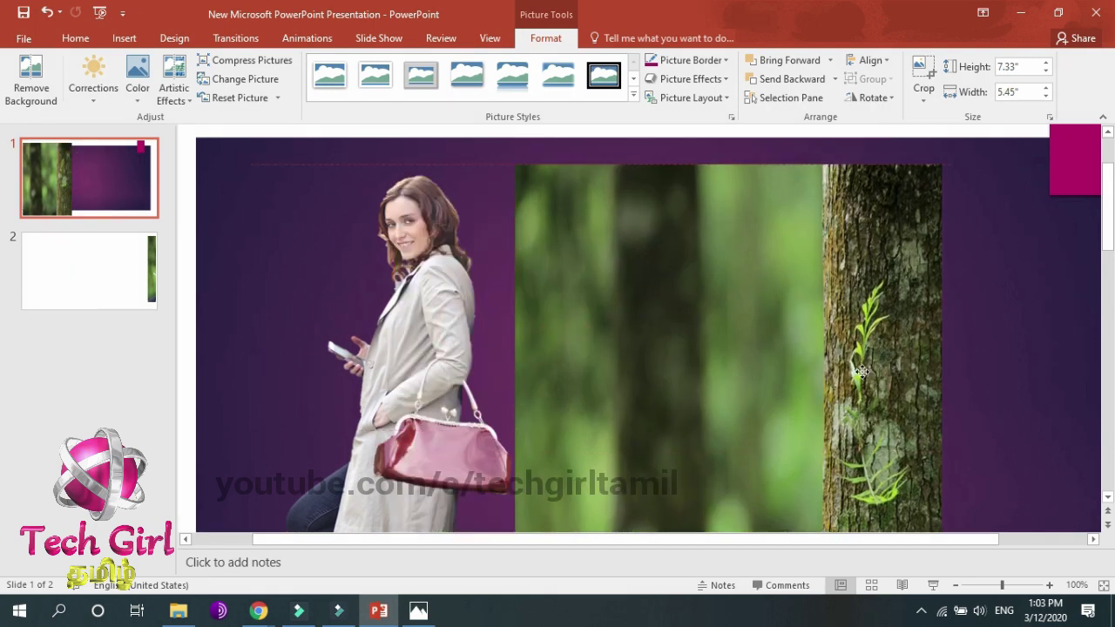
pyautogui.moveTo(400, 315)
pyautogui.mouseDown()
pyautogui.moveTo(622, 311)
pyautogui.moveTo(444, 300)
pyautogui.mouseUp()
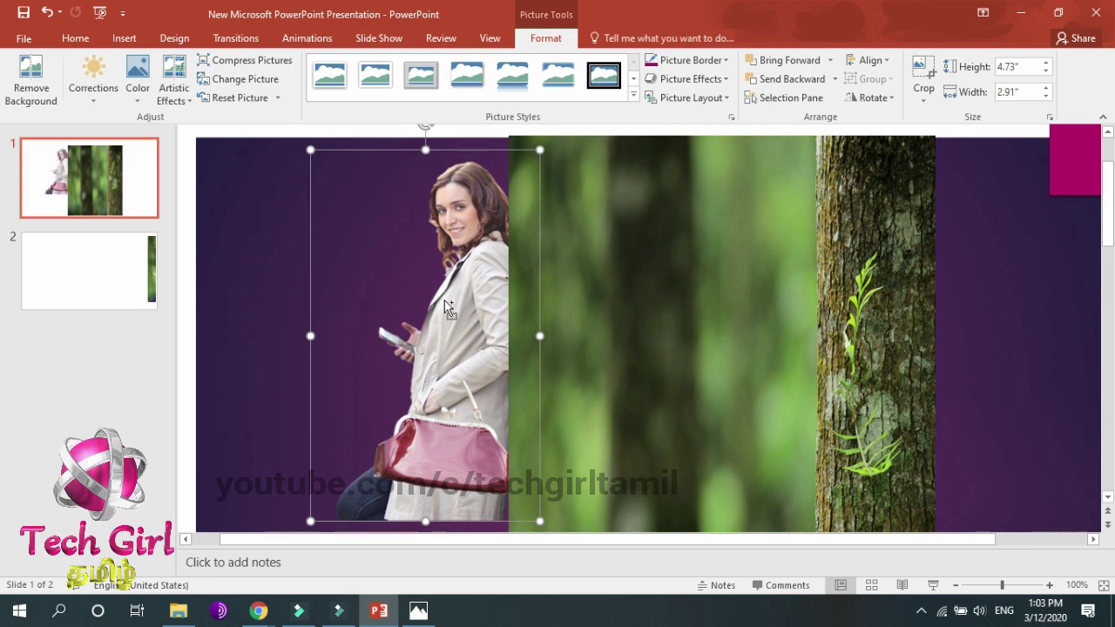
pyautogui.hotkey('ctrl', 'z')
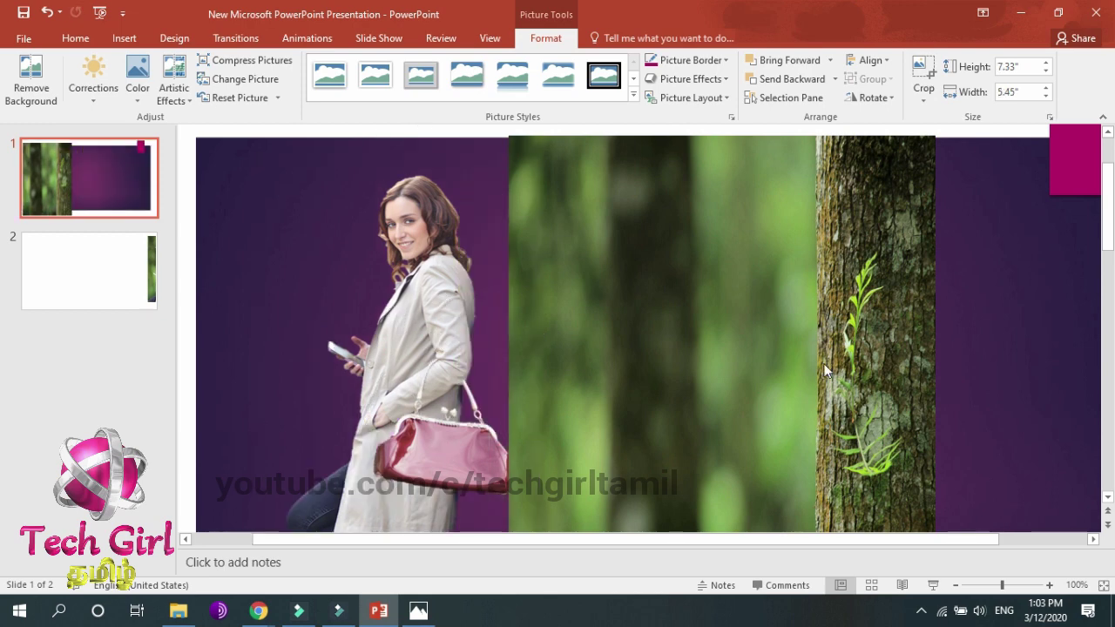
pyautogui.moveTo(398, 314); pyautogui.dragTo(623, 312)
pyautogui.hotkey('ctrl', 'z')
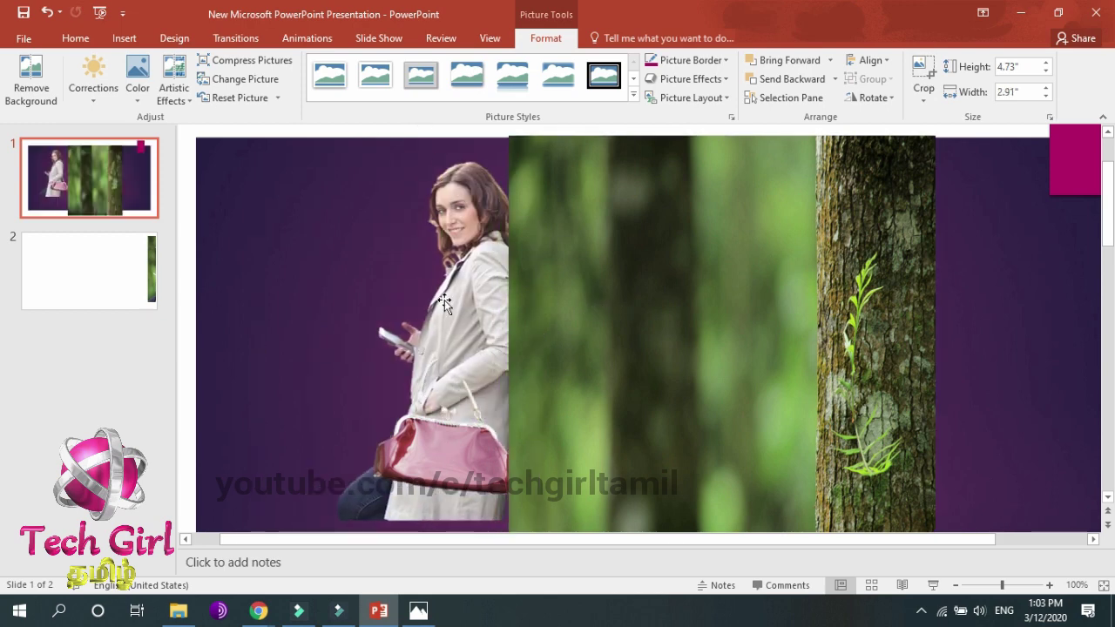
pyautogui.click(445, 300)
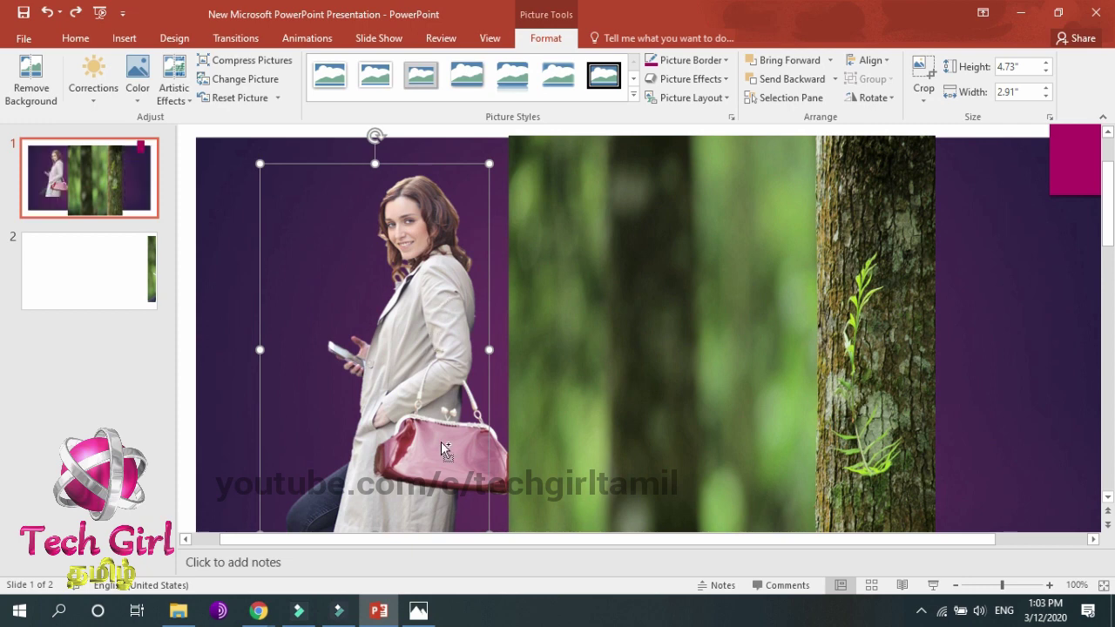
pyautogui.click(230, 256)
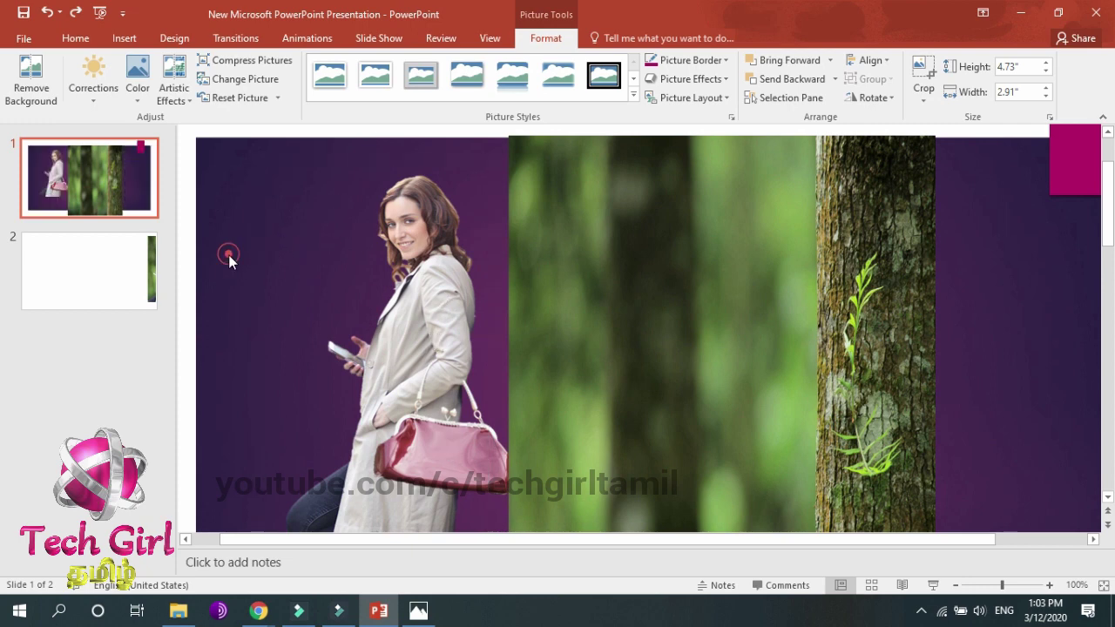
pyautogui.click(365, 274)
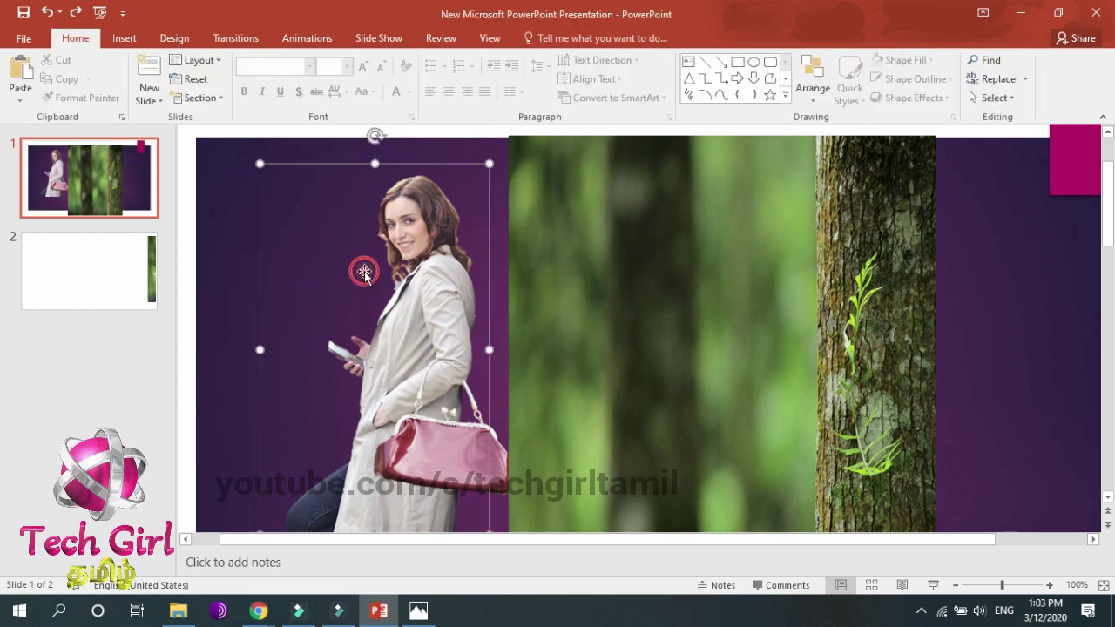
pyautogui.keyDown('shift'); pyautogui.click(445, 432); pyautogui.keyUp('shift')
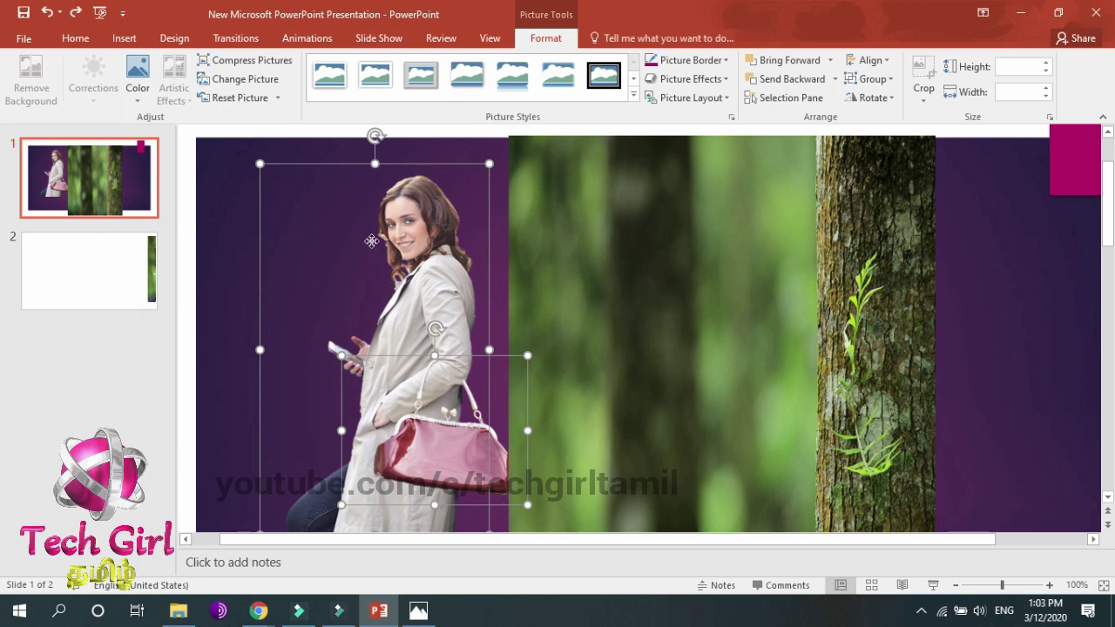
pyautogui.press('Right')
pyautogui.hotkey('ctrl', 'z')
# Step: Select the forest photo and paste the woman-and-handbag using the Picture (U) paste option
pyautogui.rightClick(392, 287)
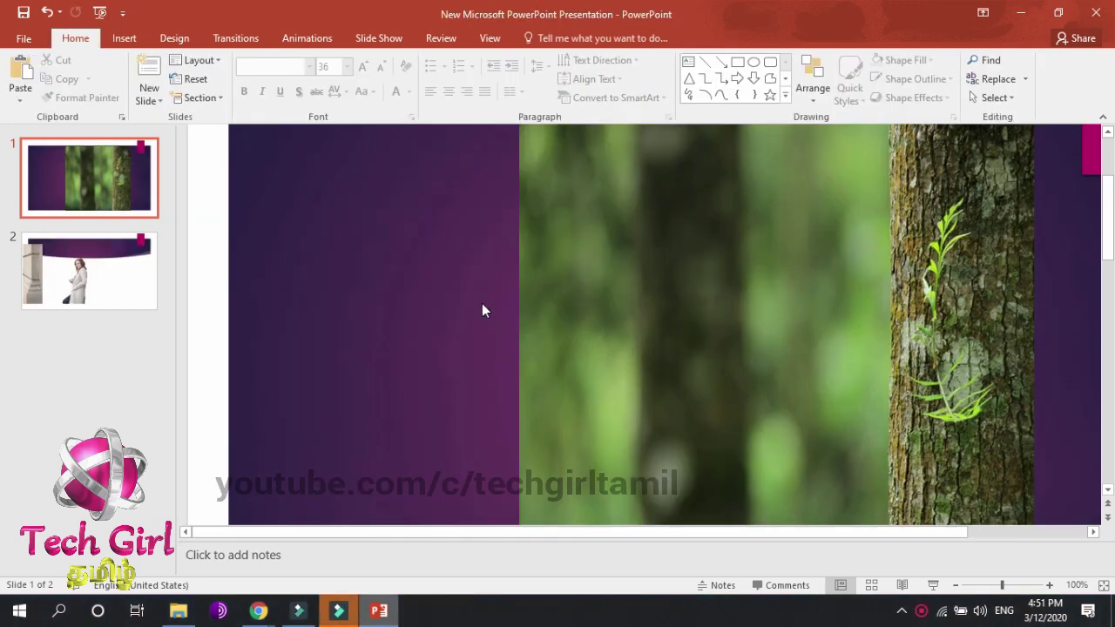
pyautogui.click(651, 292)
pyautogui.rightClick(651, 296)
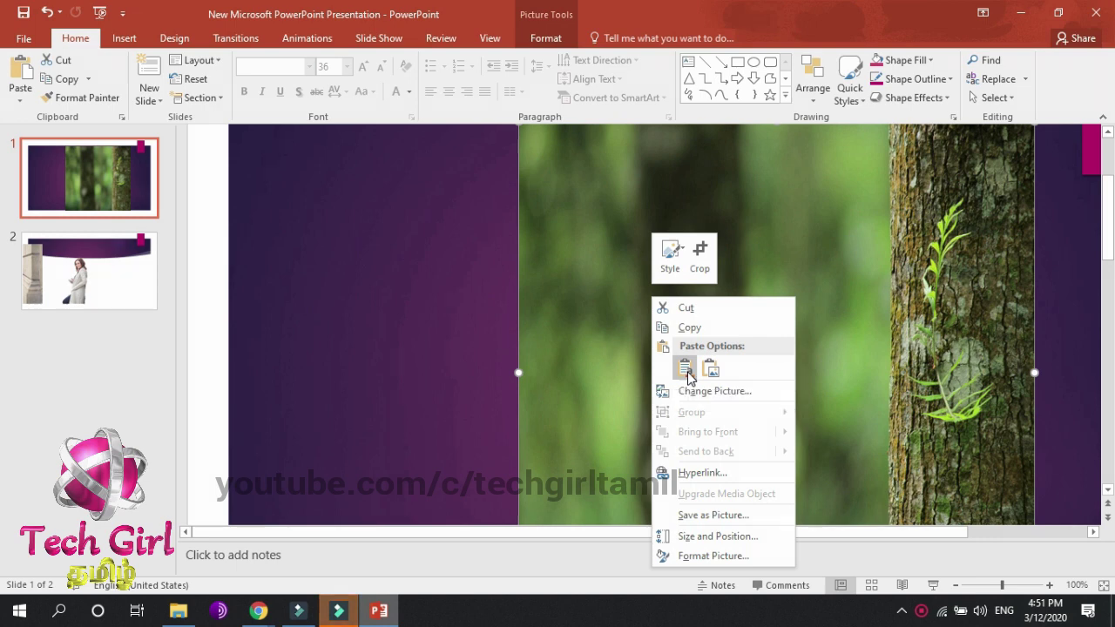
pyautogui.click(688, 371)
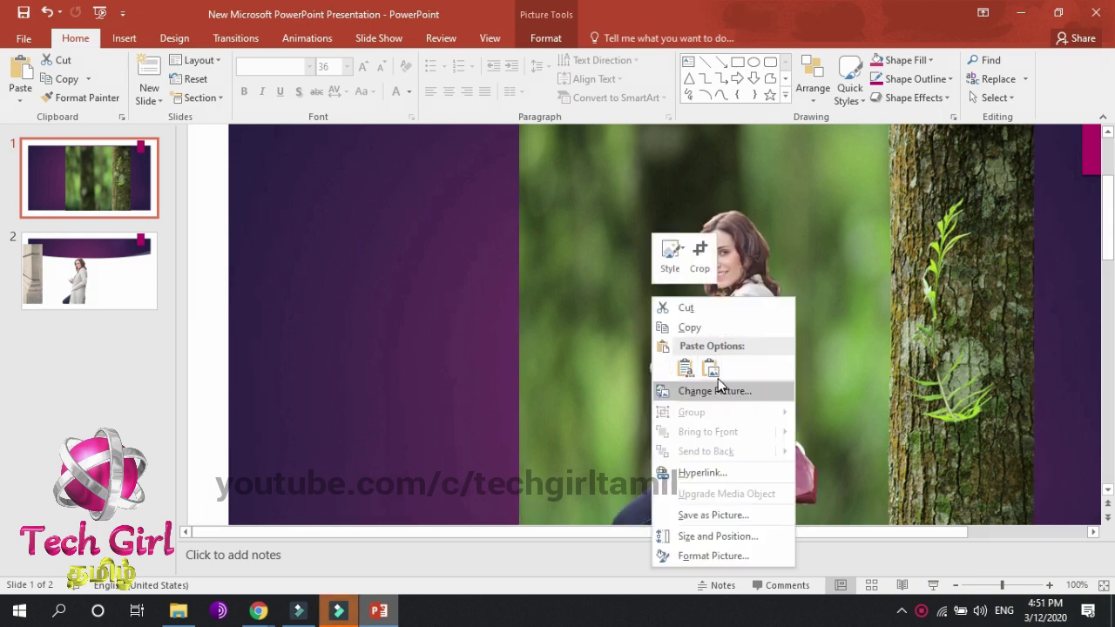
pyautogui.click(715, 375)
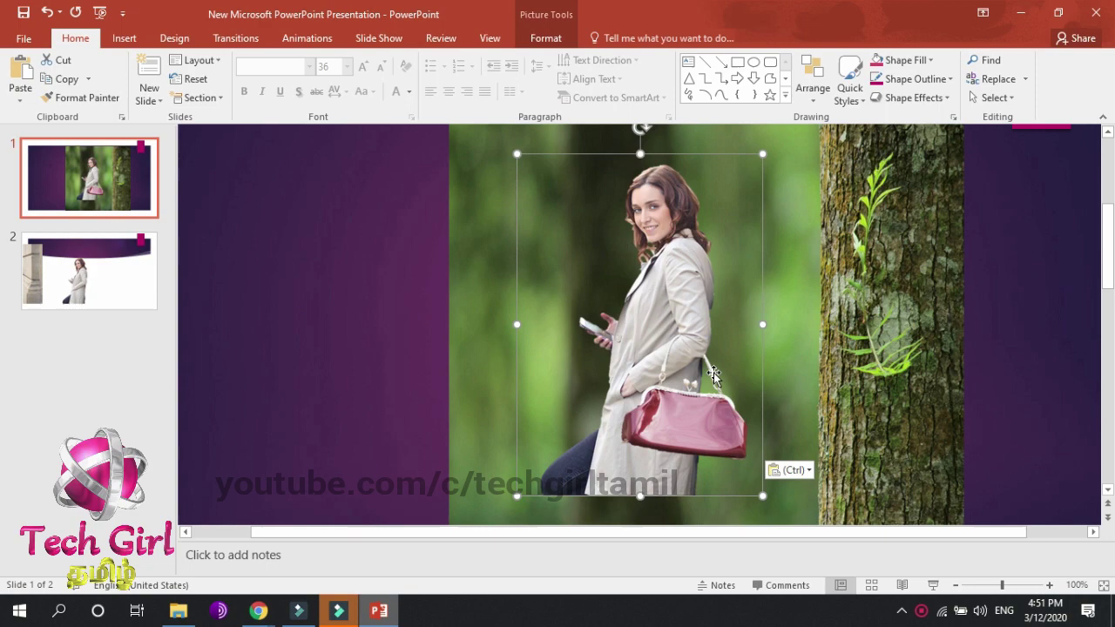
# Step: Position the pasted 4.35" by 3.13" woman picture against the tree trunk
pyautogui.moveTo(713, 374); pyautogui.dragTo(797, 422)
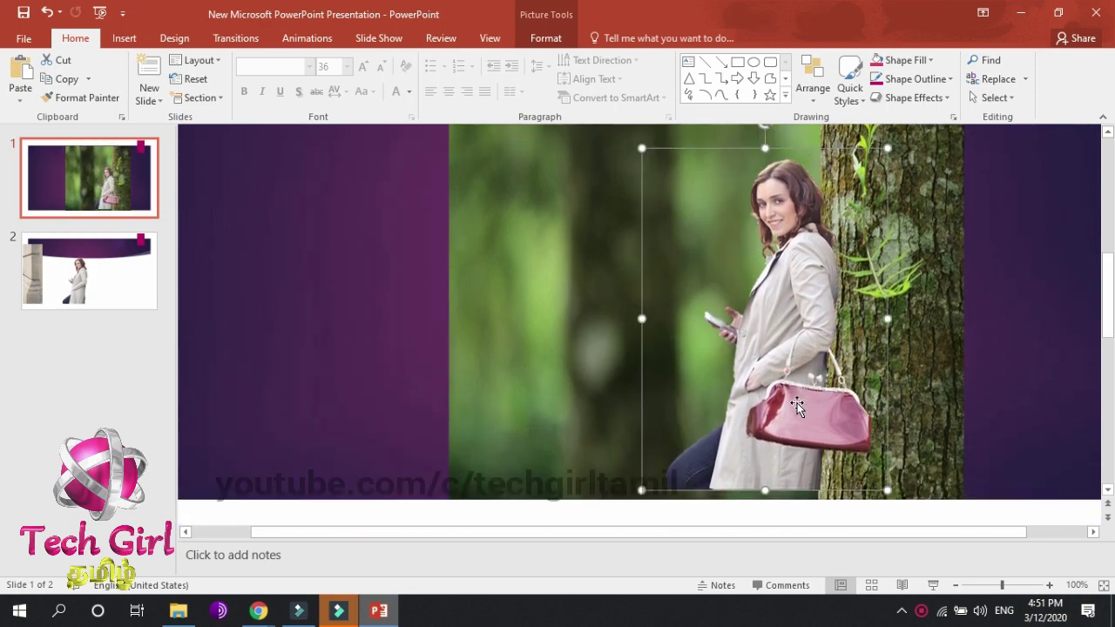
pyautogui.scroll(-1, 797, 418)
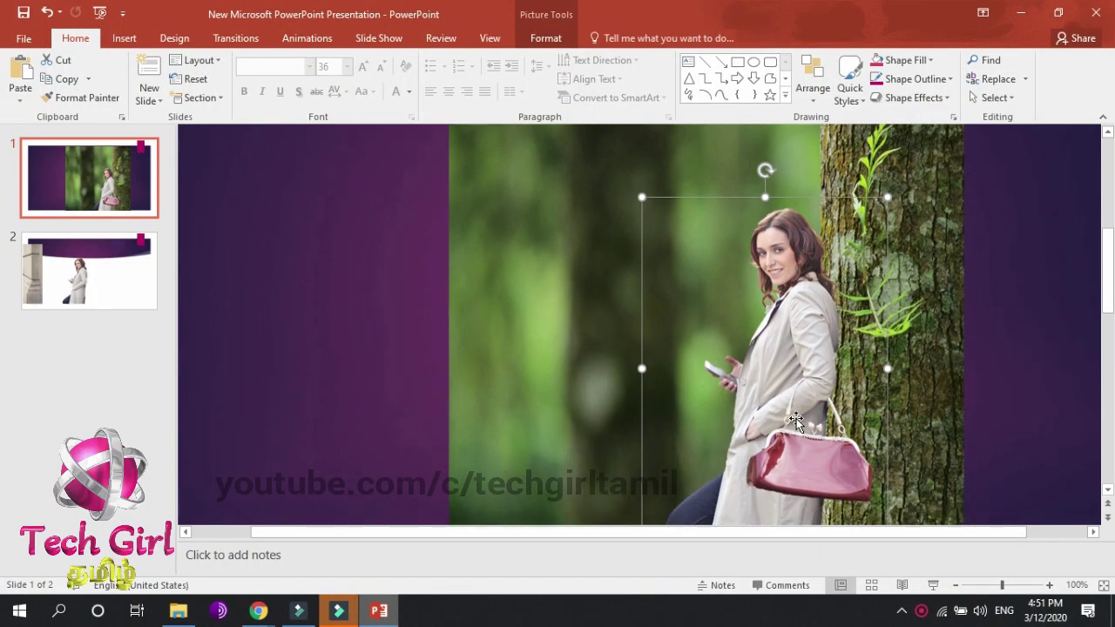
pyautogui.scroll(-1, 796, 419)
pyautogui.moveTo(796, 391); pyautogui.dragTo(795, 392)
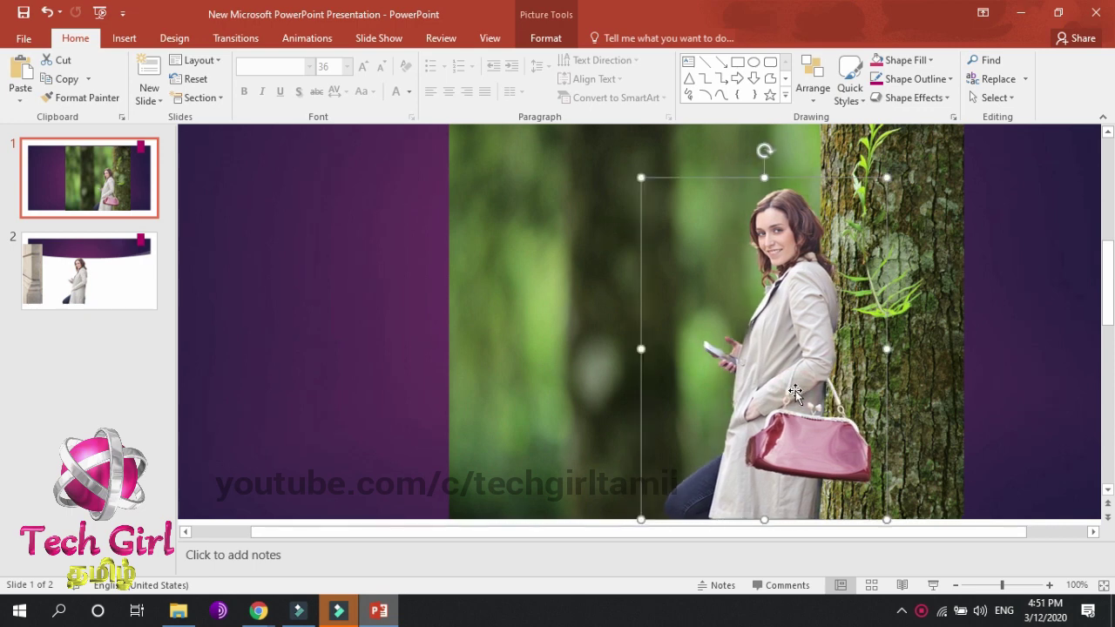
# Step: Select the forest picture plus the woman picture together and bring up the Group options
pyautogui.click(590, 277)
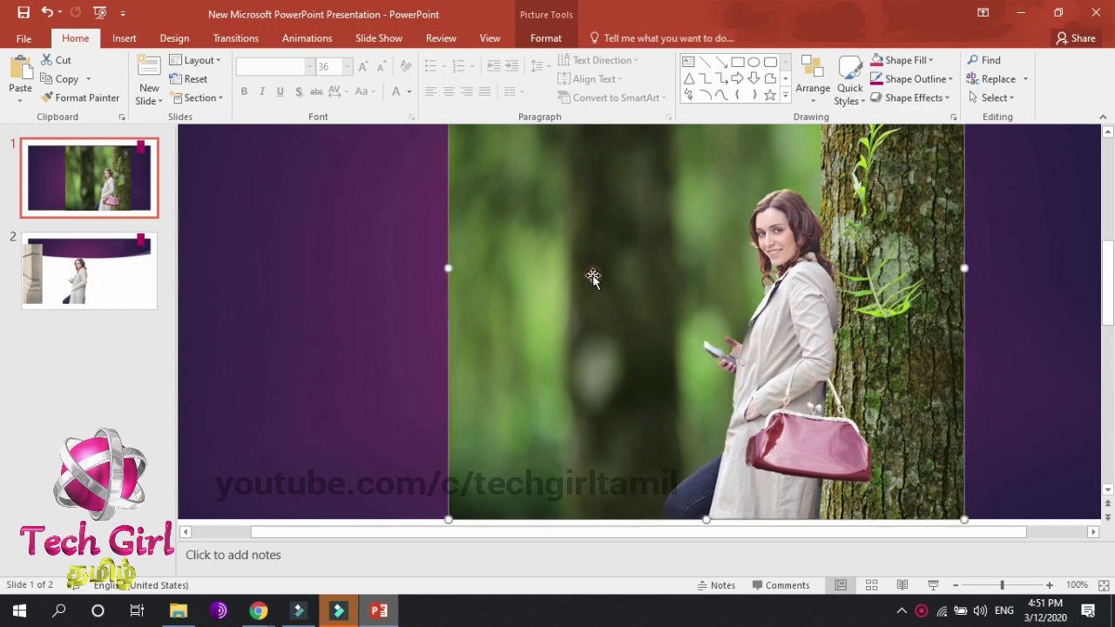
pyautogui.doubleClick(778, 353)
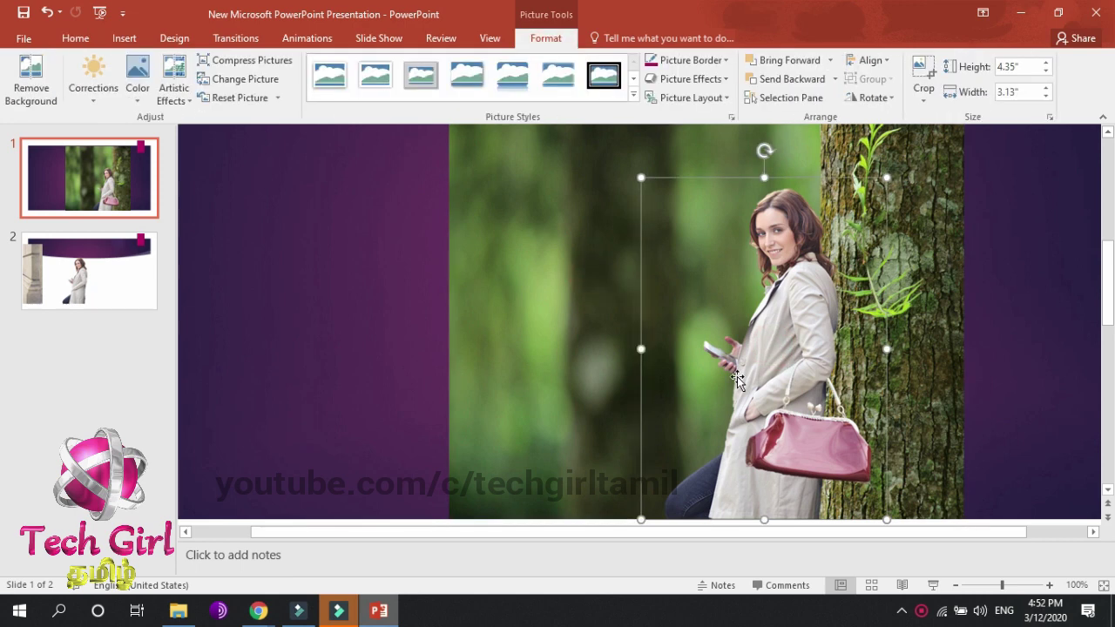
pyautogui.click(601, 353)
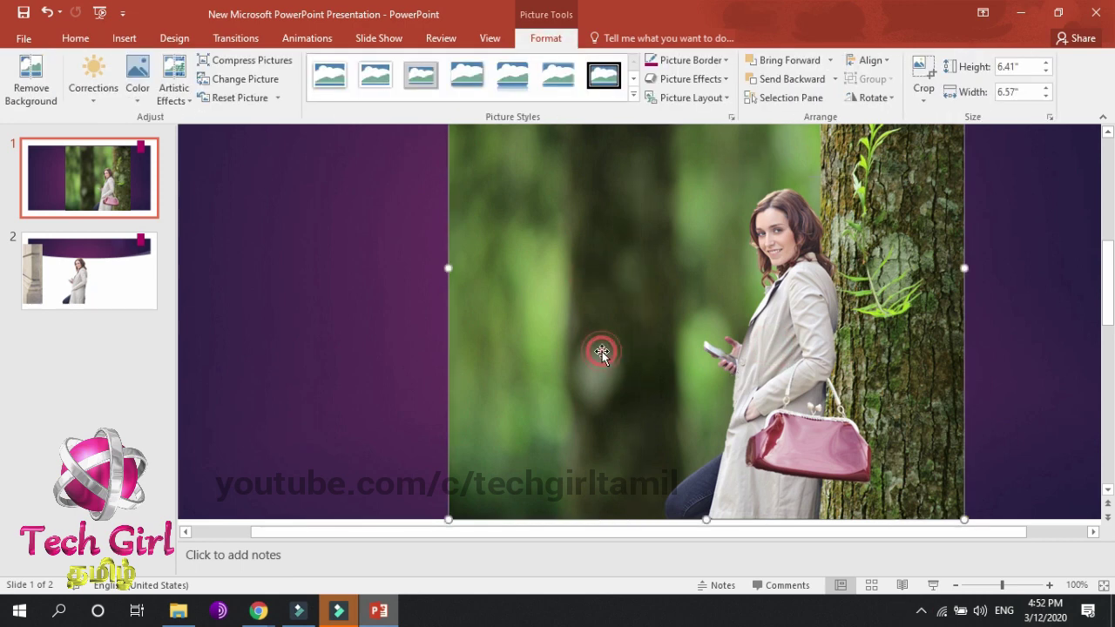
pyautogui.keyDown('ctrl'); pyautogui.click(742, 345); pyautogui.keyUp('ctrl')
pyautogui.rightClick(742, 345)
pyautogui.moveTo(783, 439)
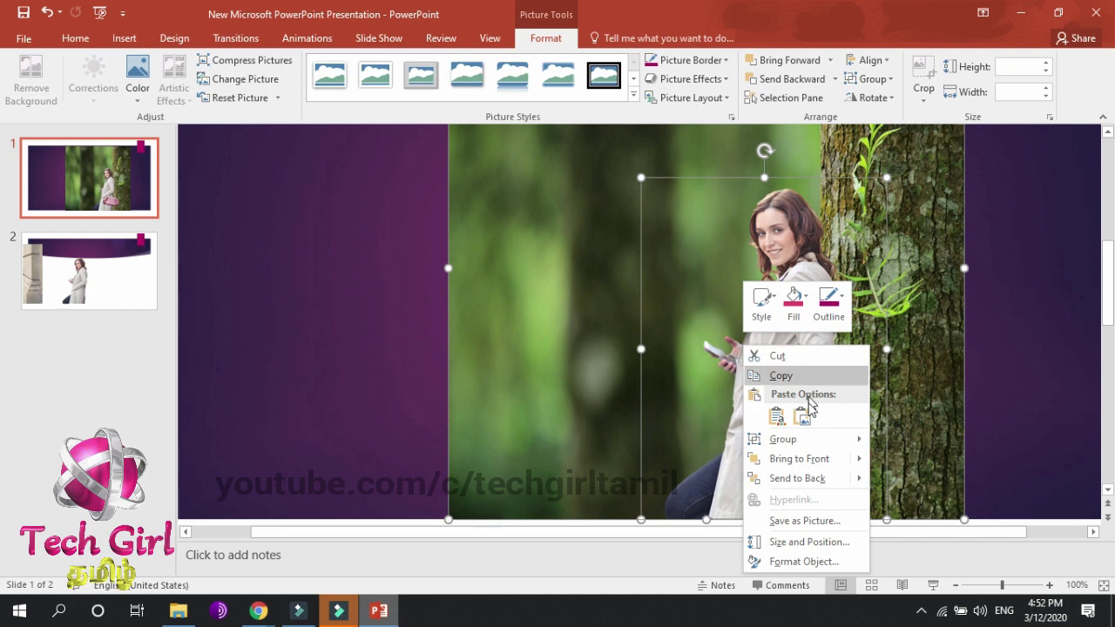
# Step: Group the woman and forest pictures, nudge the composite left, then ungroup them
pyautogui.click(887, 442)
pyautogui.moveTo(832, 292); pyautogui.dragTo(832, 294)
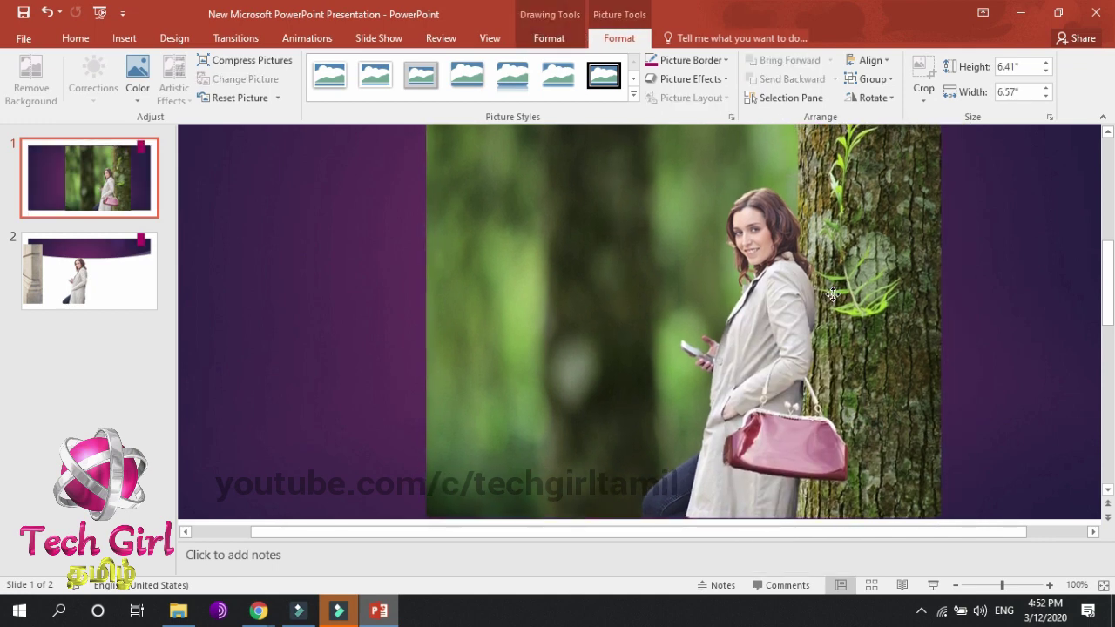
pyautogui.rightClick(768, 264)
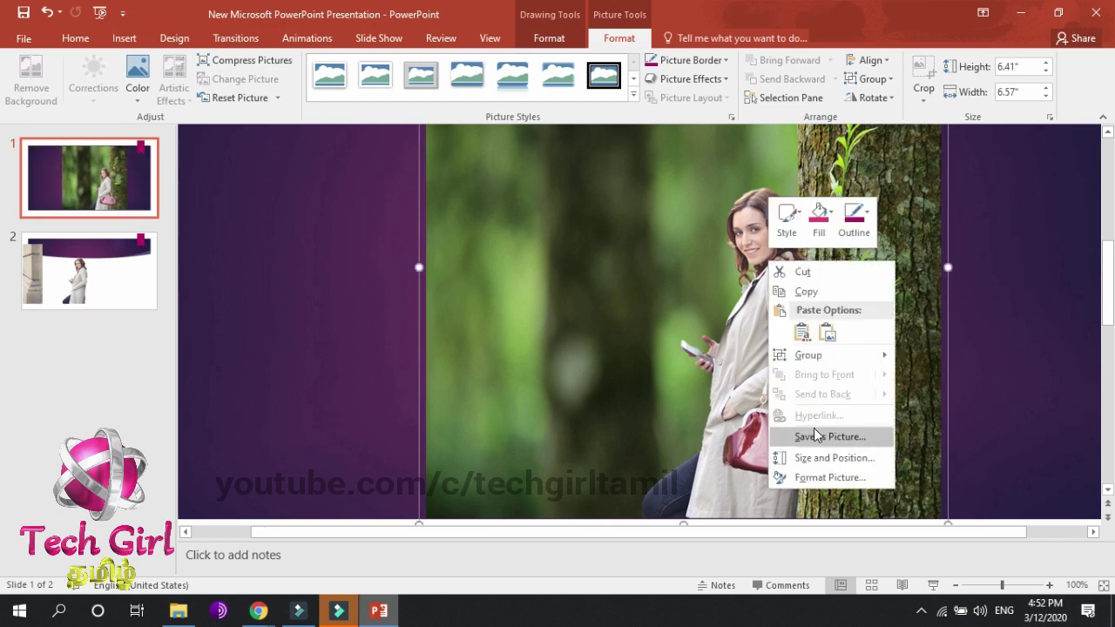
pyautogui.click(622, 384)
pyautogui.rightClick(634, 350)
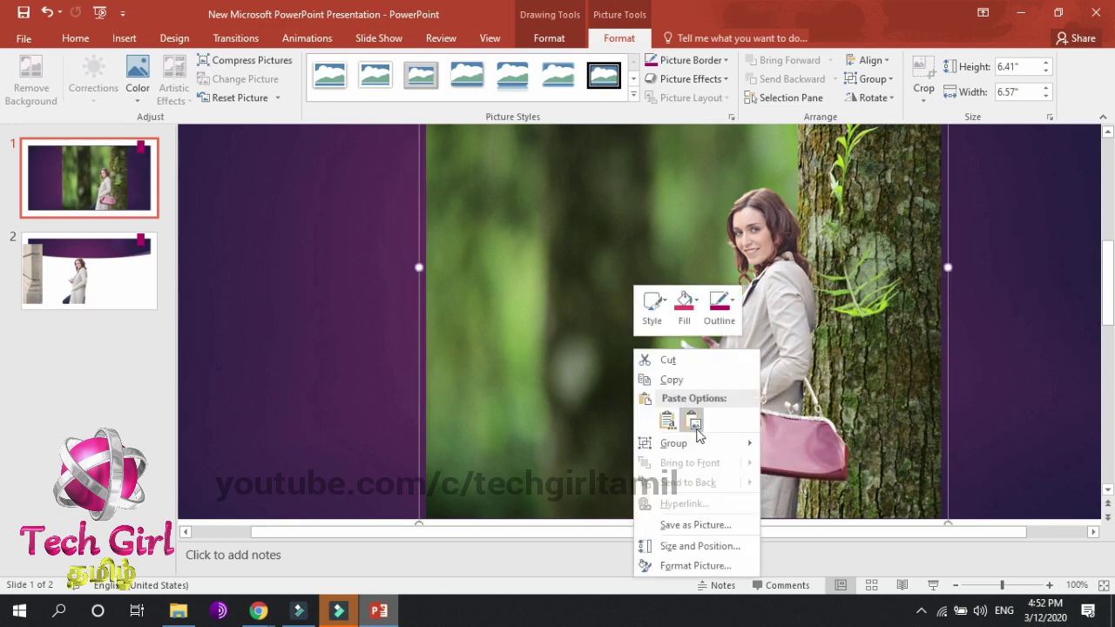
pyautogui.moveTo(693, 444)
pyautogui.click(797, 484)
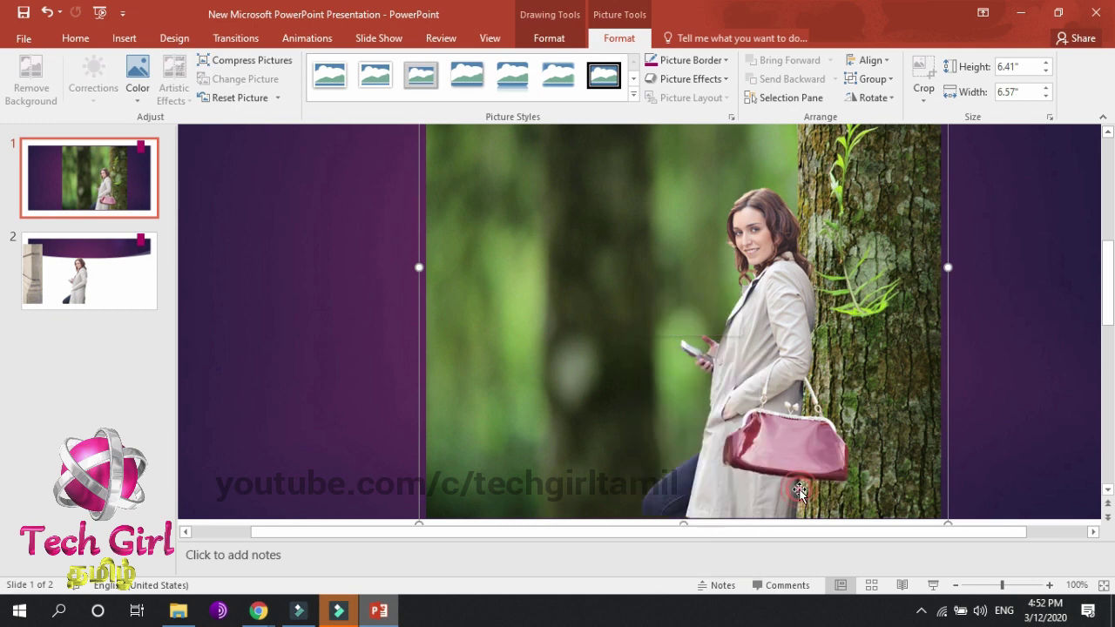
# Step: Reselect both the woman and forest pictures with Ctrl+click and bring up their context menu
pyautogui.click(806, 359)
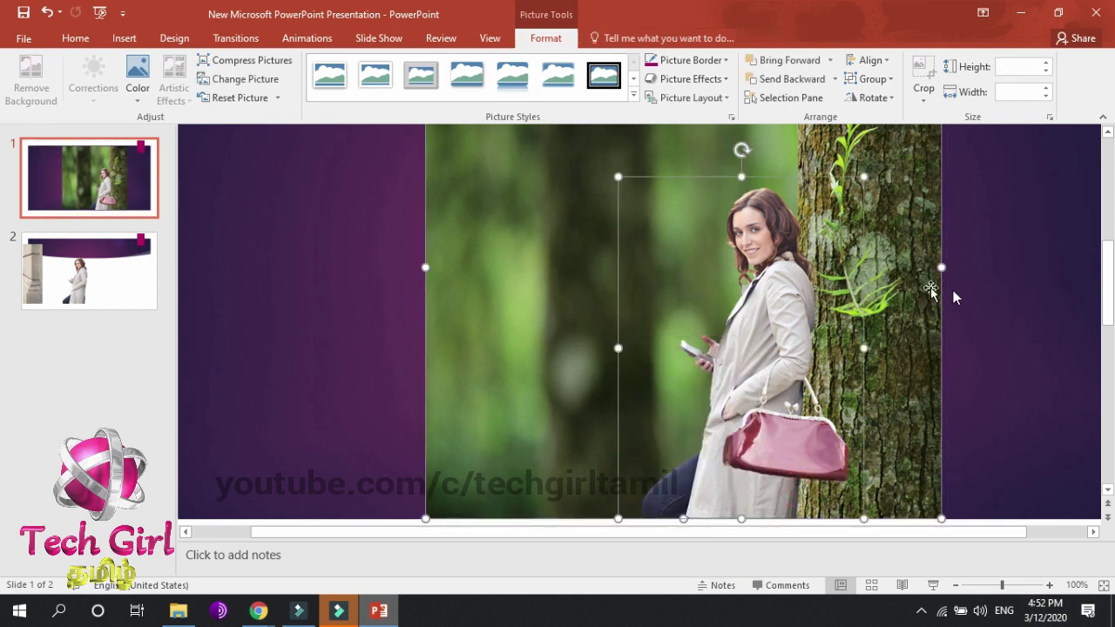
pyautogui.click(1011, 301)
pyautogui.click(598, 231)
pyautogui.click(760, 337)
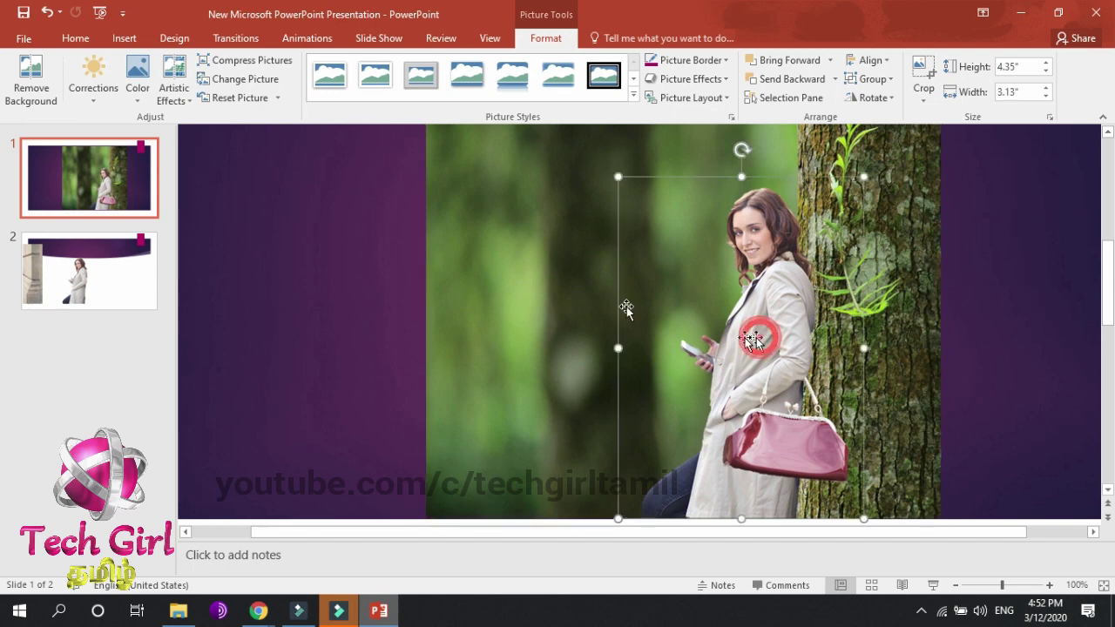
pyautogui.click(520, 285)
pyautogui.click(736, 321)
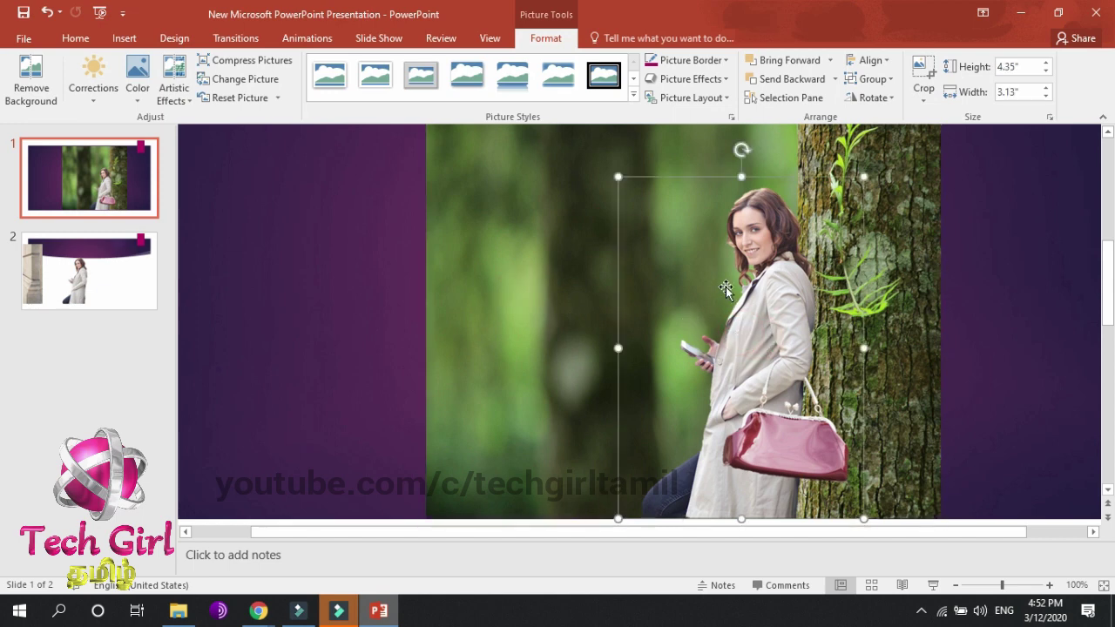
pyautogui.keyDown('shift'); pyautogui.click(548, 245); pyautogui.keyUp('shift')
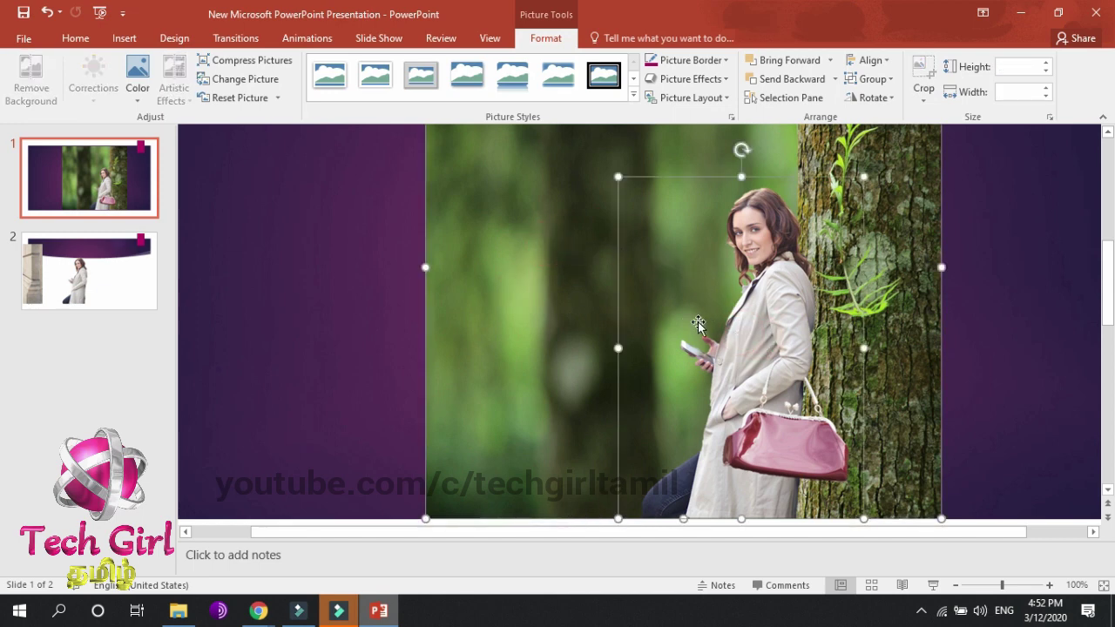
pyautogui.rightClick(742, 319)
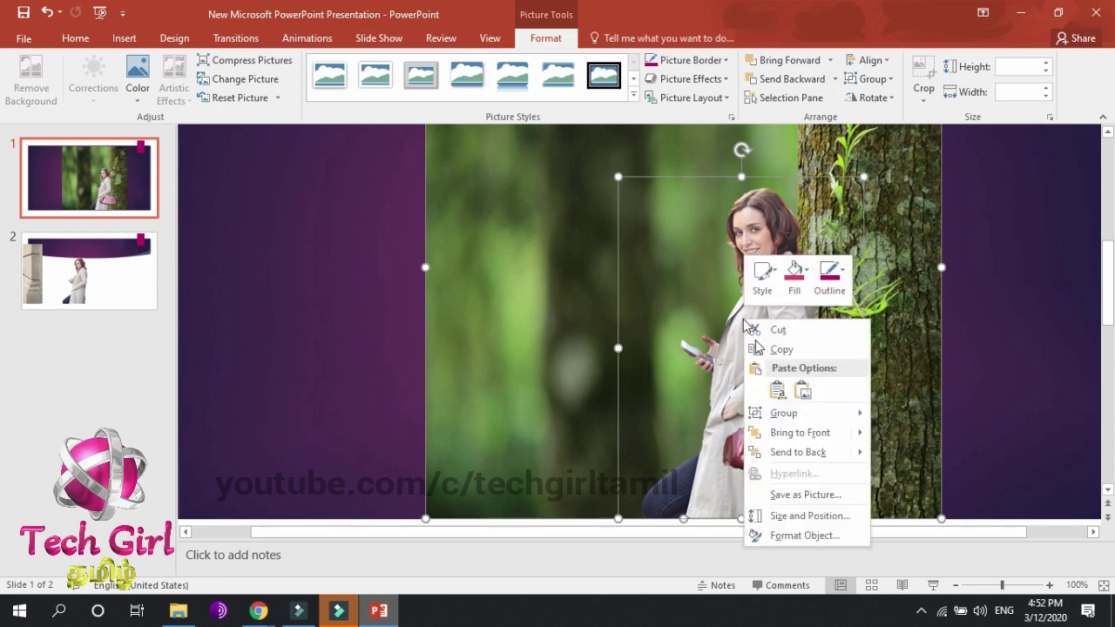
# Step: Save the woman-and-forest composite as the PNG picture pptedit and open it to check
pyautogui.click(795, 495)
pyautogui.write('pptedit')
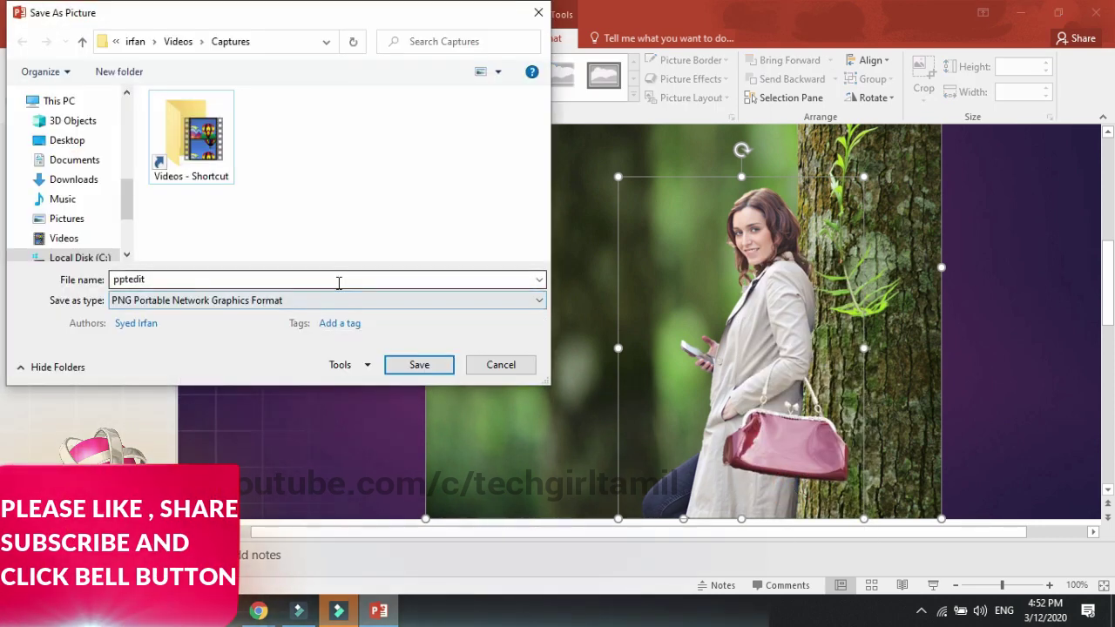
pyautogui.click(333, 280)
pyautogui.click(418, 364)
pyautogui.doubleClick(211, 217)
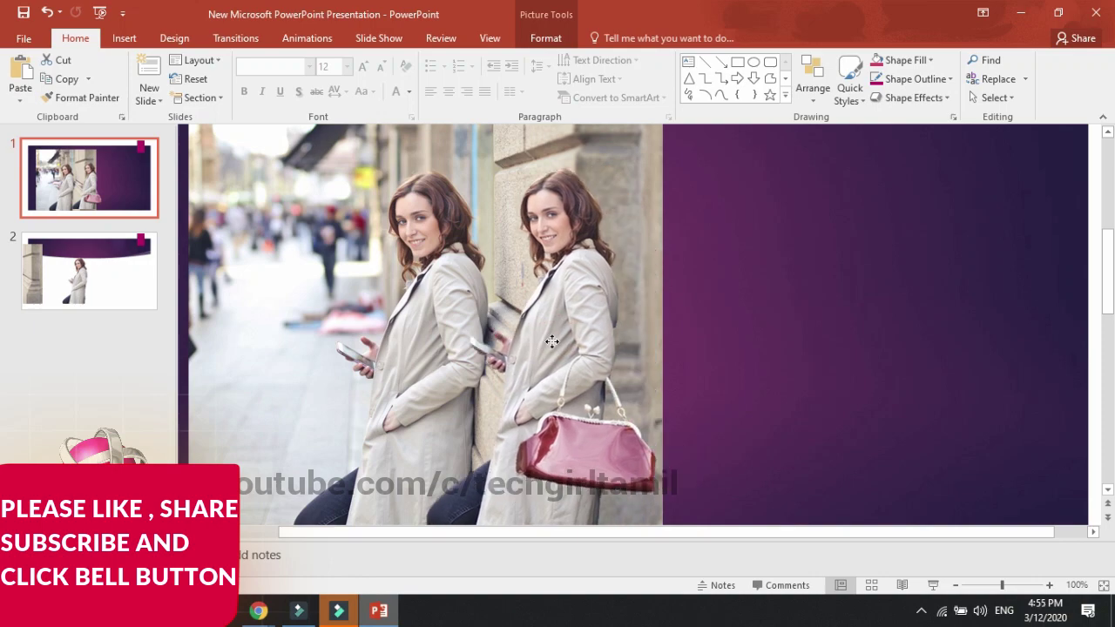
# Step: Save the selected street-scene pictures as the picture pptedit2
pyautogui.rightClick(362, 258)
pyautogui.click(424, 434)
pyautogui.write('ppt')
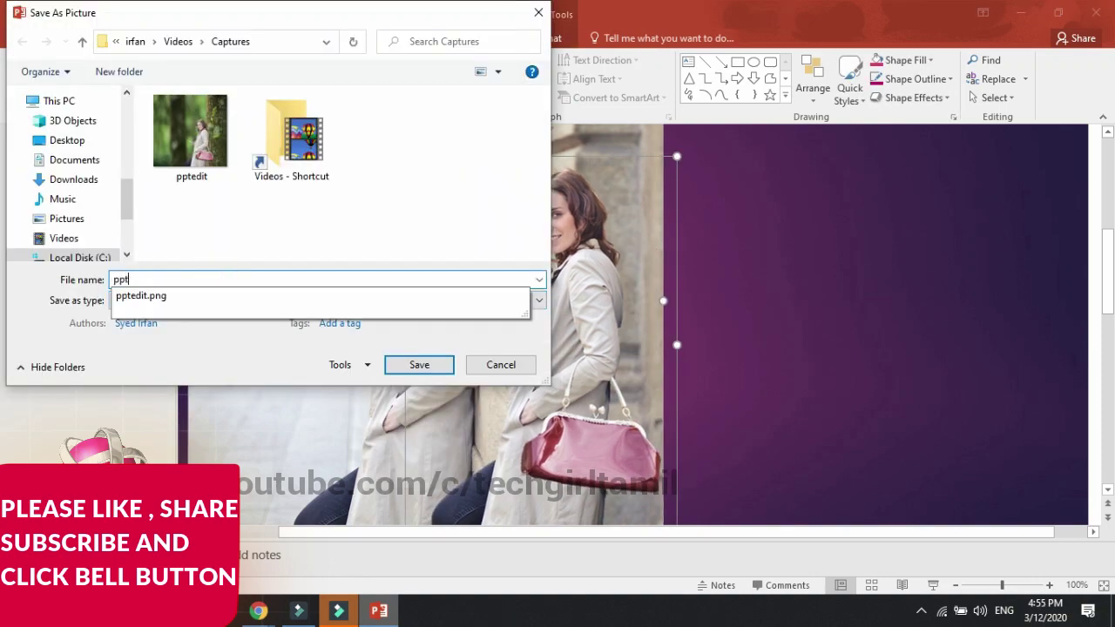
pyautogui.write('edit2')
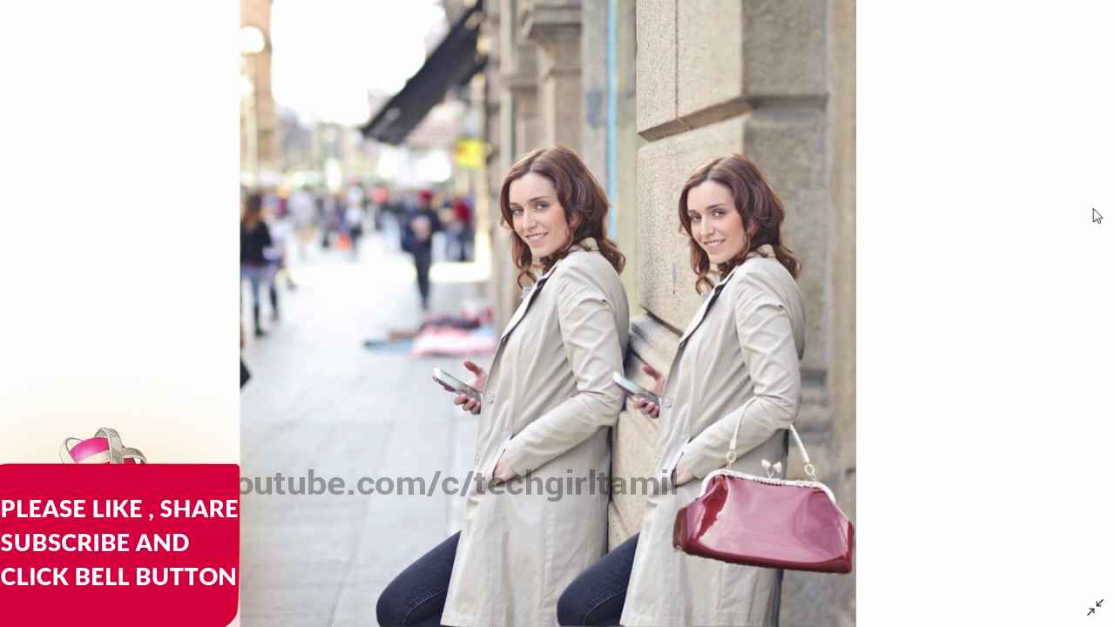
pyautogui.click(1100, 10)
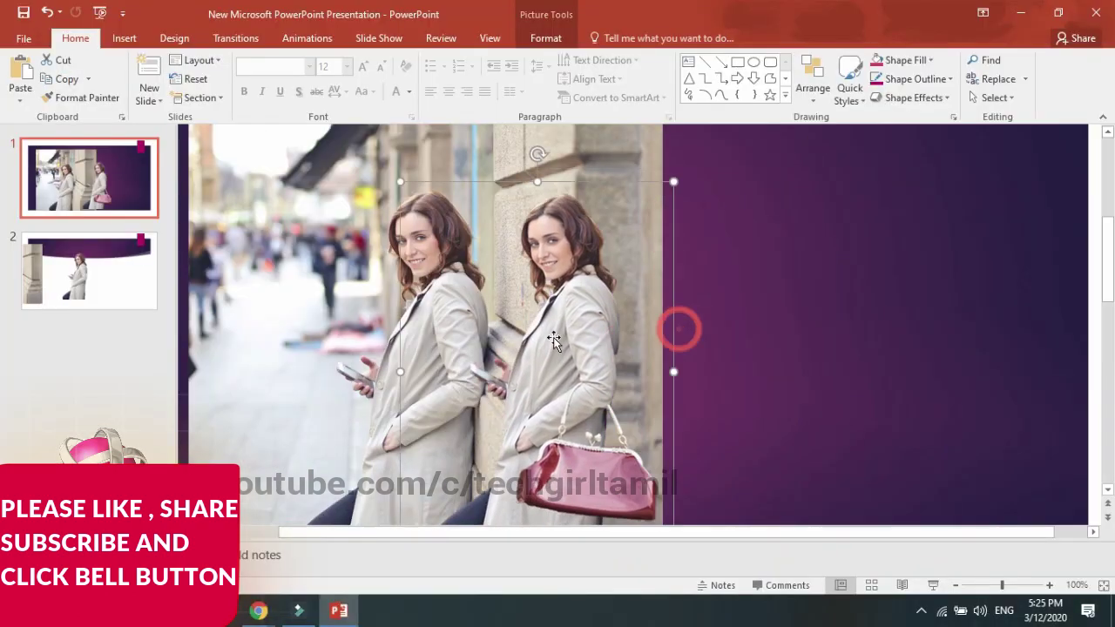
# Step: Align the duplicate woman onto the original and save the single-woman street composite as pptedit3
pyautogui.moveTo(553, 338); pyautogui.dragTo(410, 340)
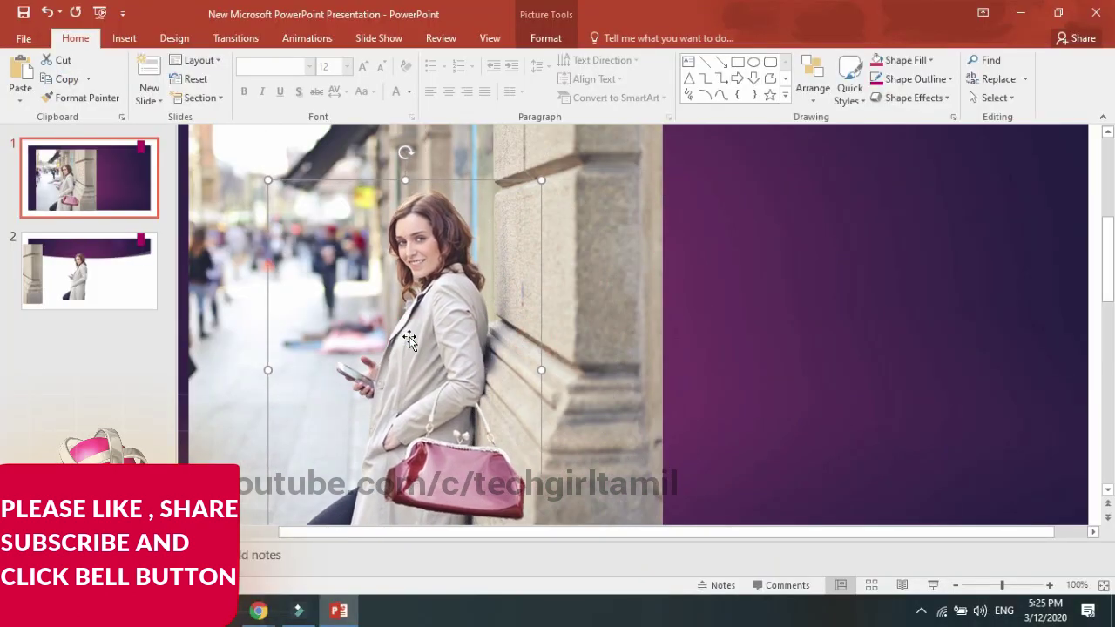
pyautogui.click(788, 377)
pyautogui.click(590, 271)
pyautogui.rightClick(590, 271)
pyautogui.click(632, 460)
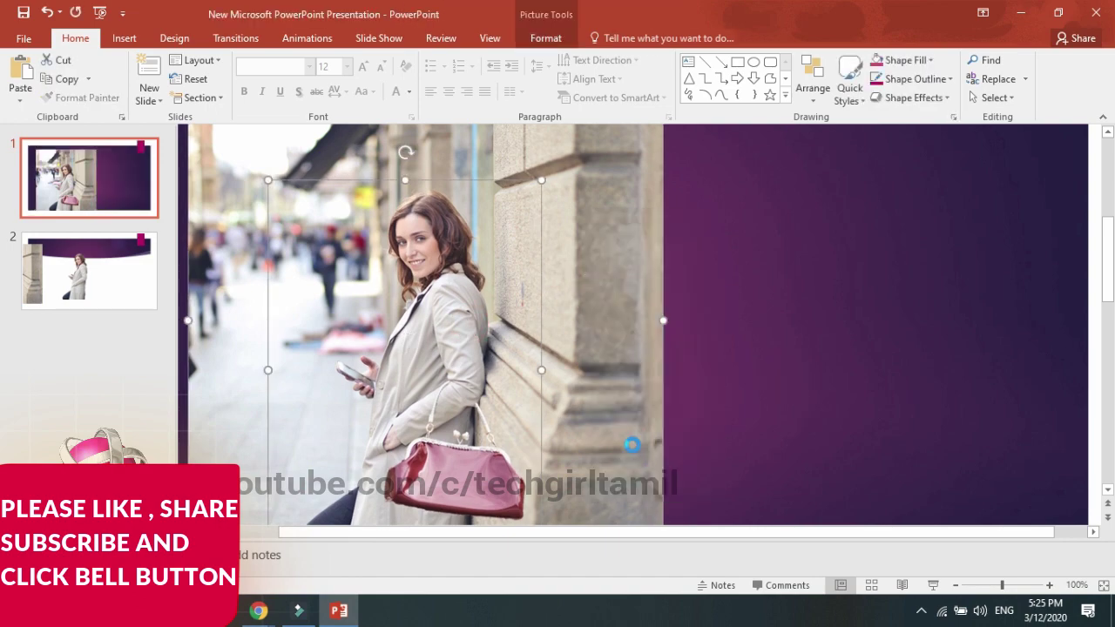
pyautogui.write('pptedit3')
pyautogui.click(418, 364)
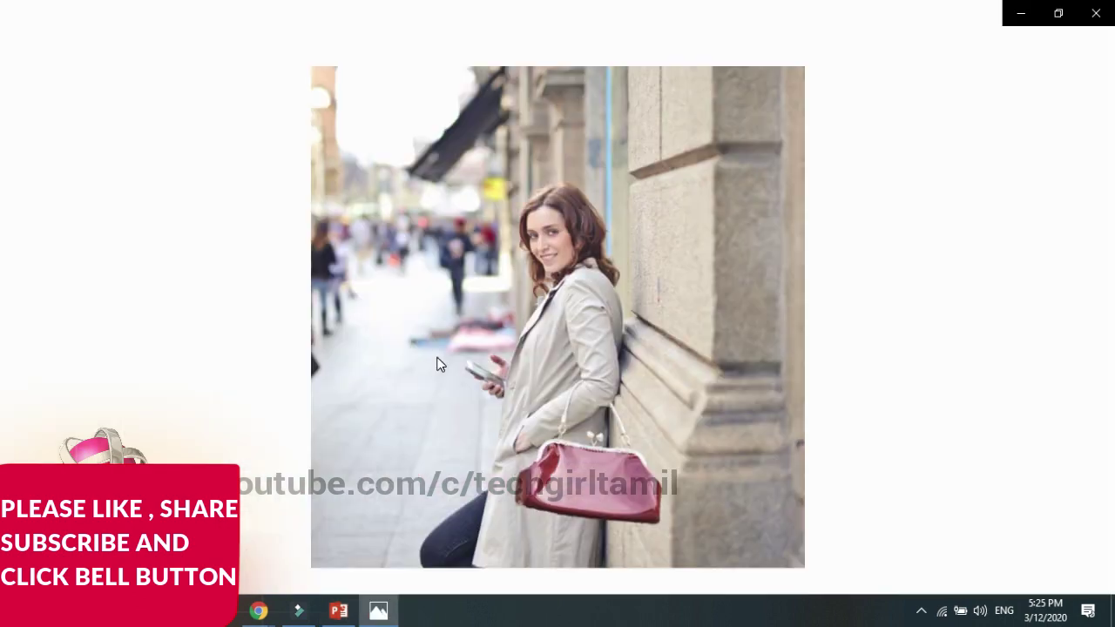